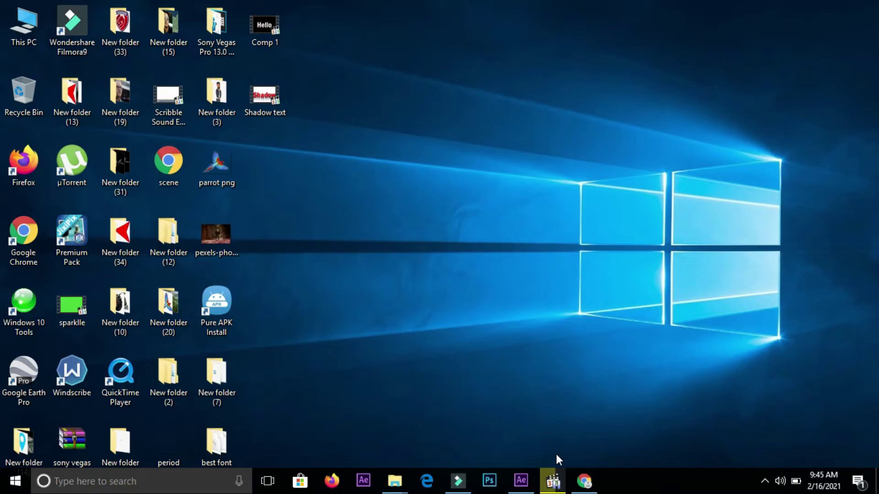
- Create Comp 1 with the HDTV 1080 preset: 1920×1080, 29.97 fps, 10 seconds
click(530, 485)
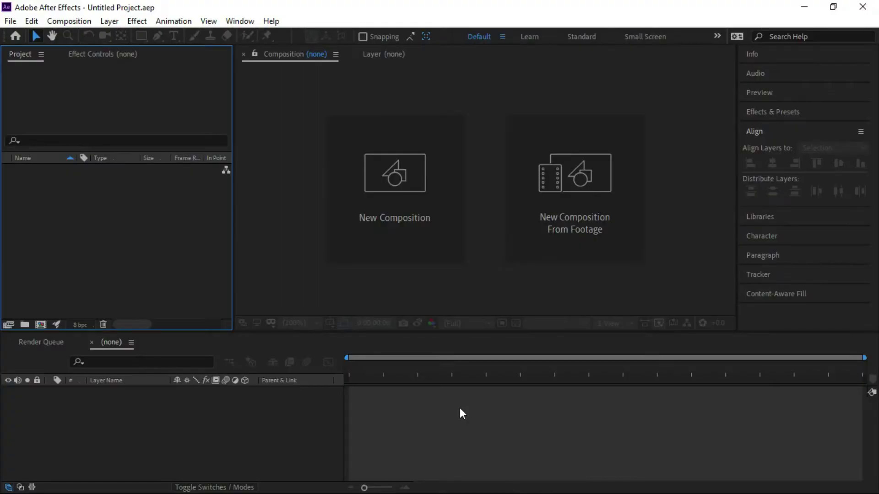
click(391, 227)
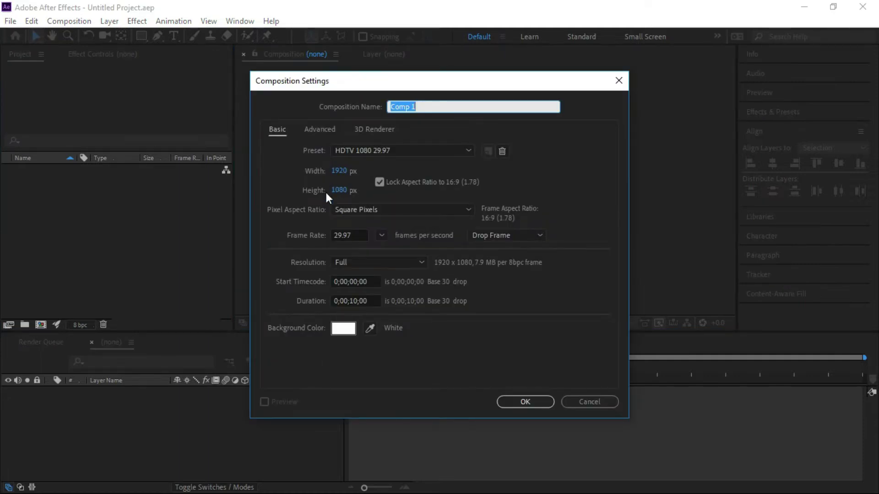
click(516, 407)
click(174, 36)
- Type 'Shadow' as a text layer and rename the layer to Text
click(400, 190)
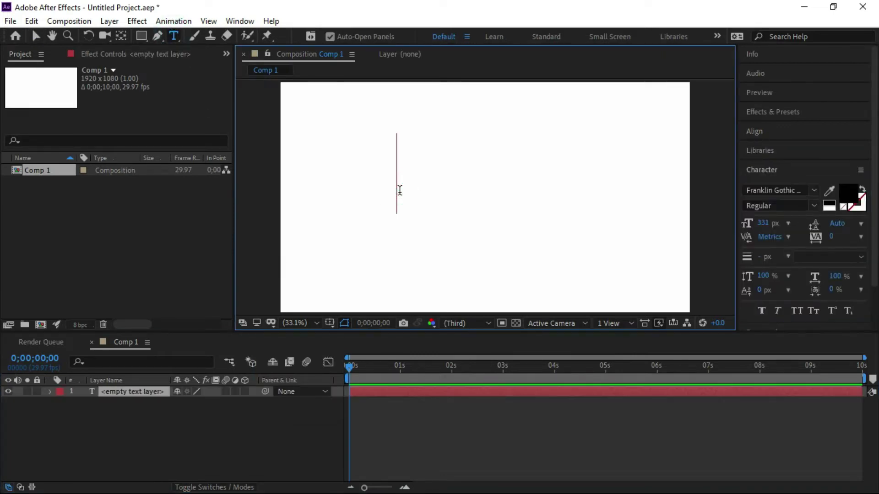
text(Shad)
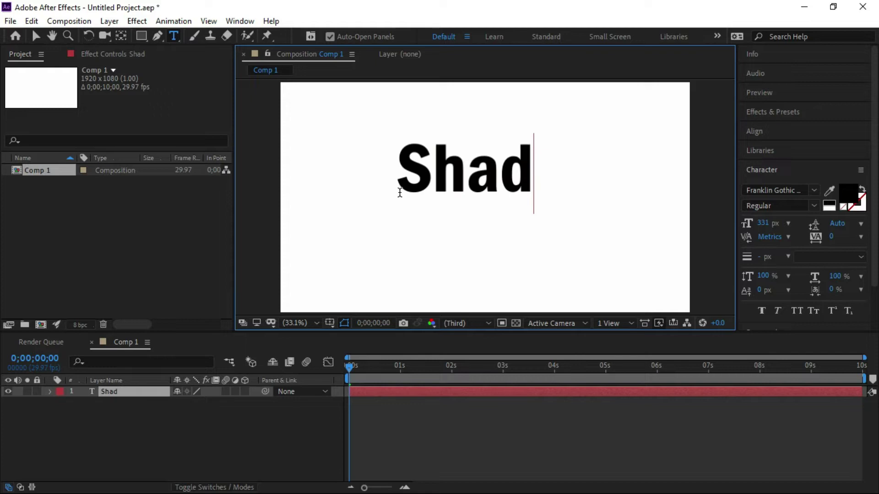
text(ow)
click(158, 392)
right_click(158, 393)
click(184, 386)
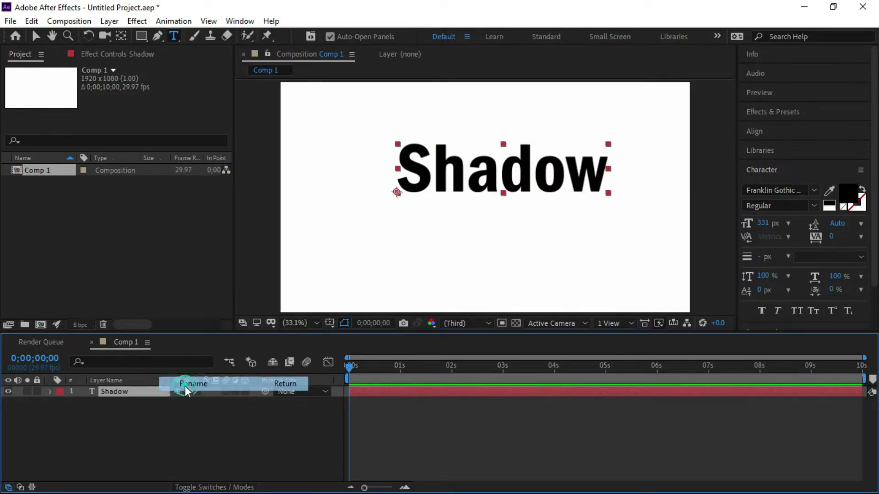
text(Text)
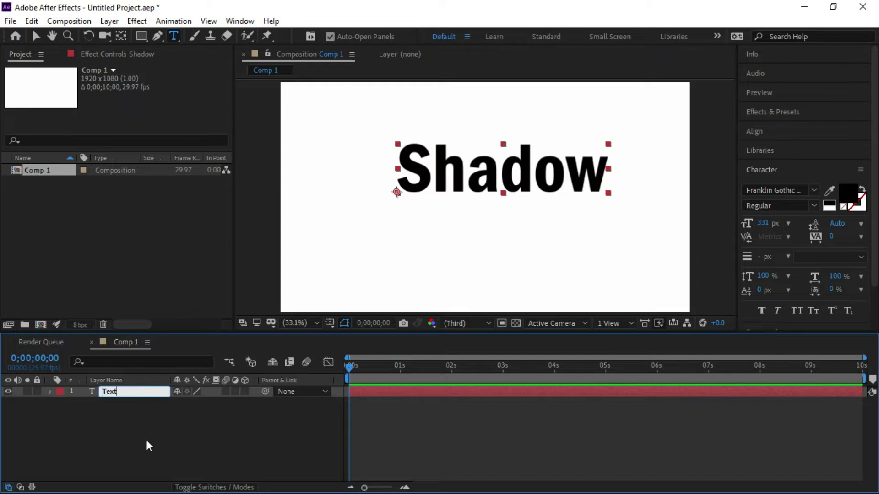
click(151, 422)
- Centre the Text layer horizontally and vertically with the Align panel
click(143, 393)
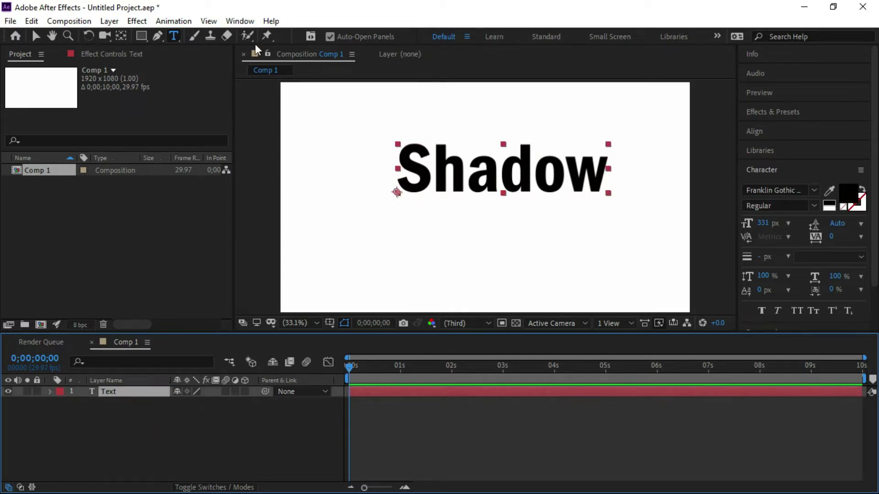
click(236, 21)
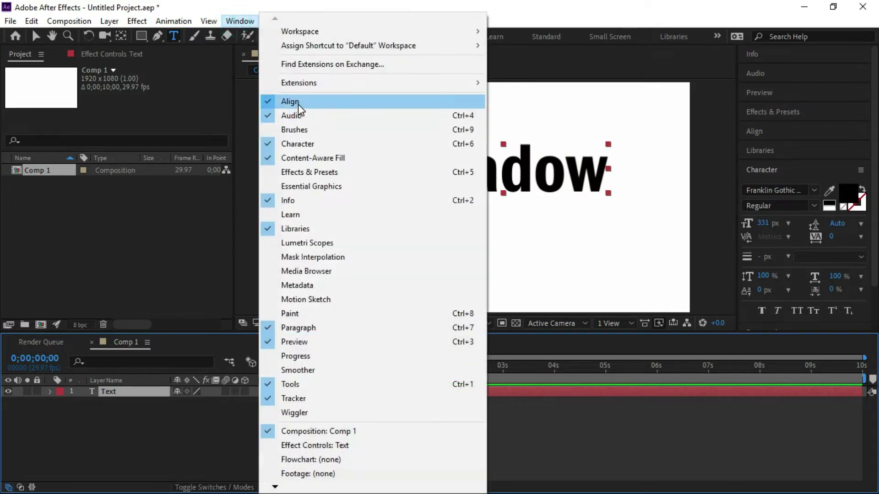
click(291, 101)
click(773, 163)
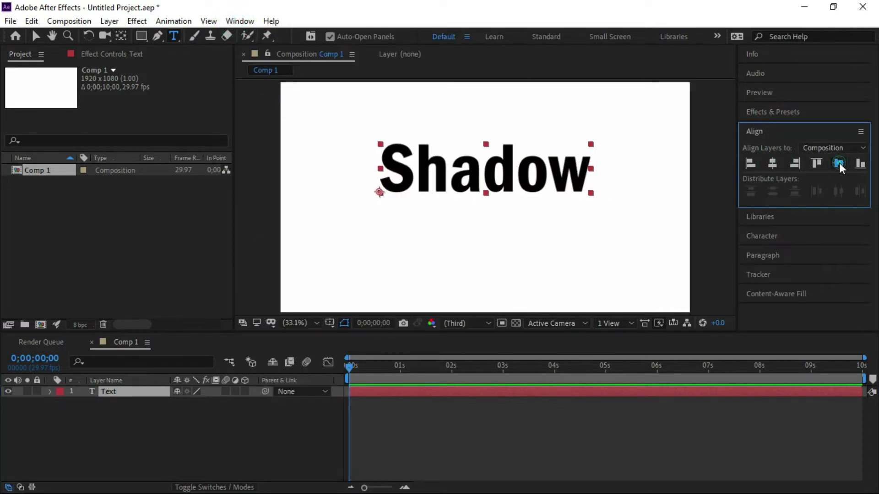
click(838, 163)
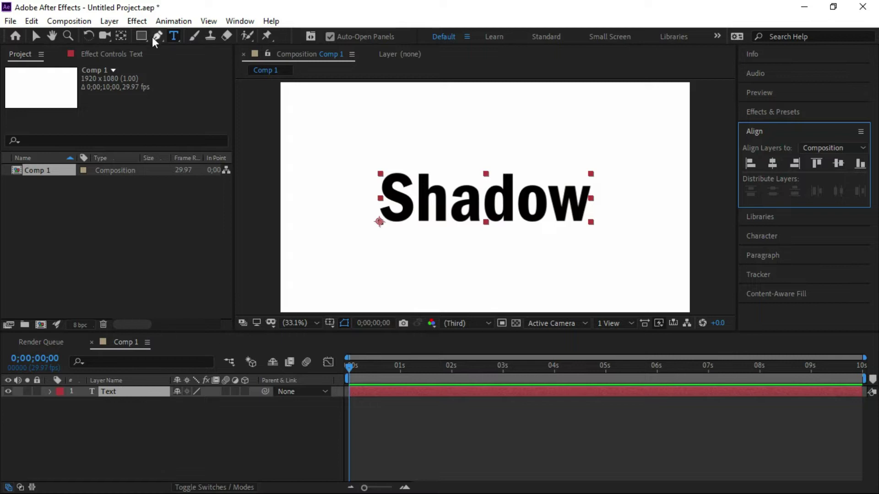
- Add a near-black full-frame solid named Shadow and reveal its Scale property
click(117, 22)
mouse_move(125, 34)
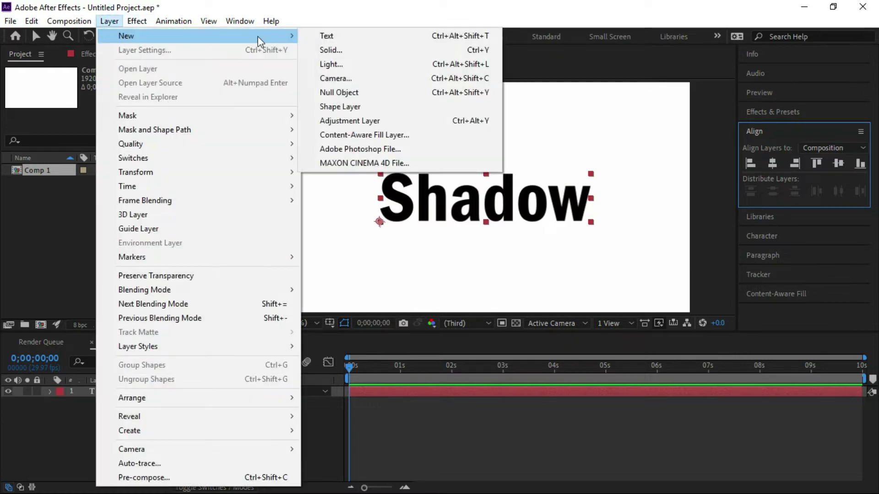
click(353, 51)
click(437, 331)
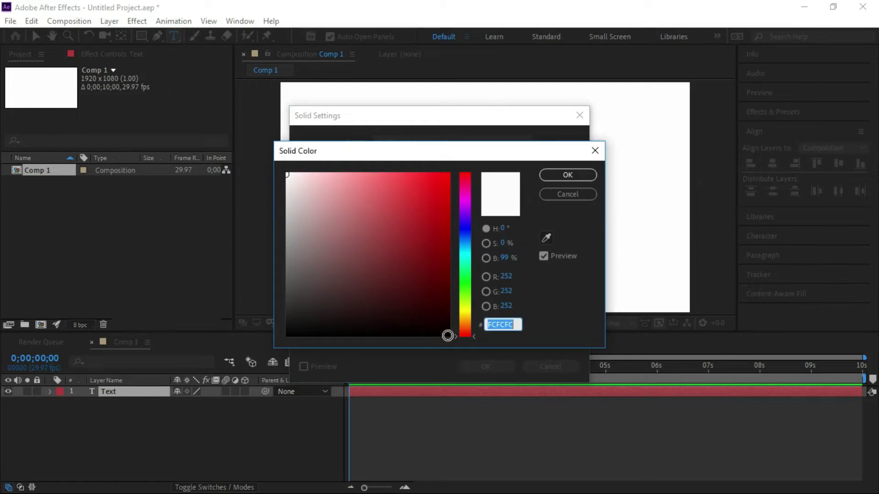
click(448, 335)
click(561, 176)
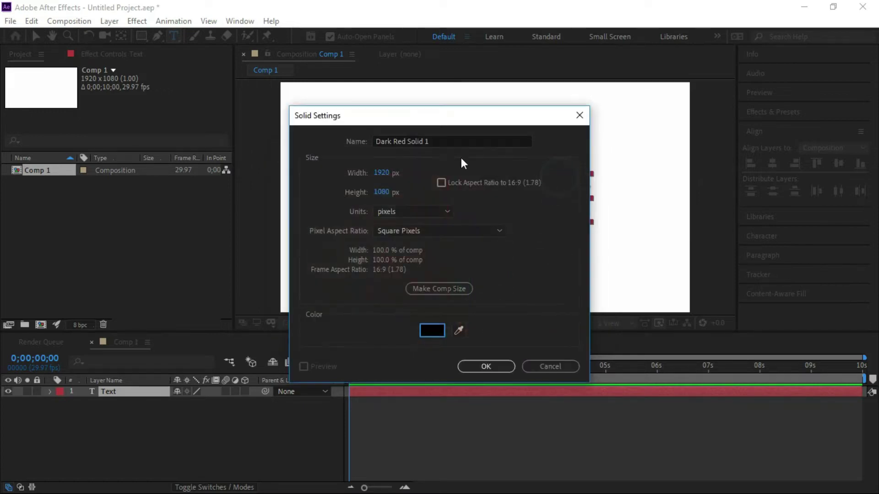
drag(433, 140, 373, 138)
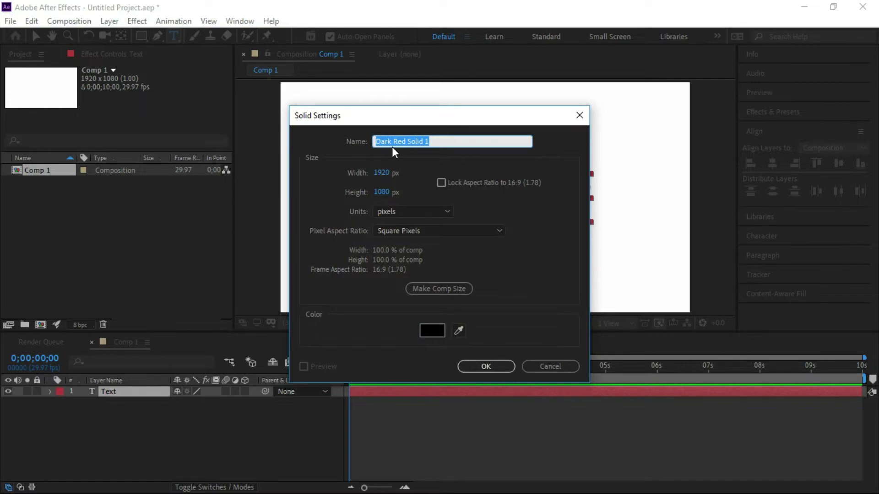
text(Shadow)
click(480, 367)
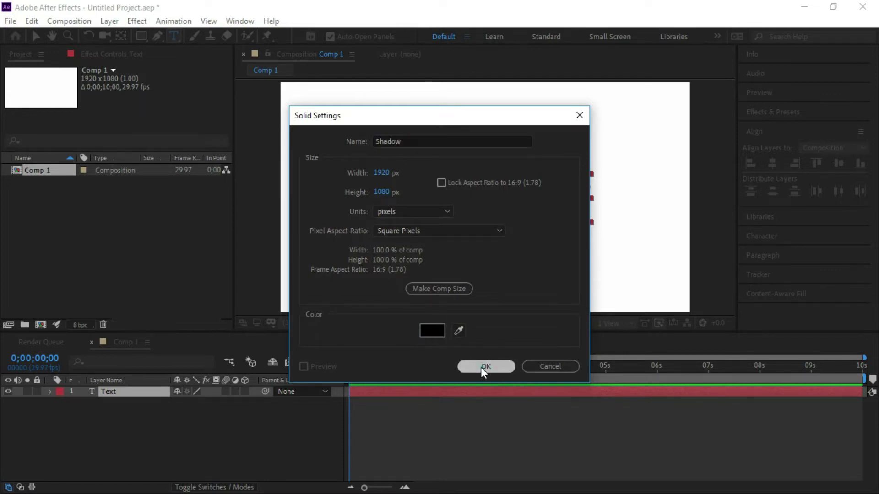
click(131, 391)
key(s)
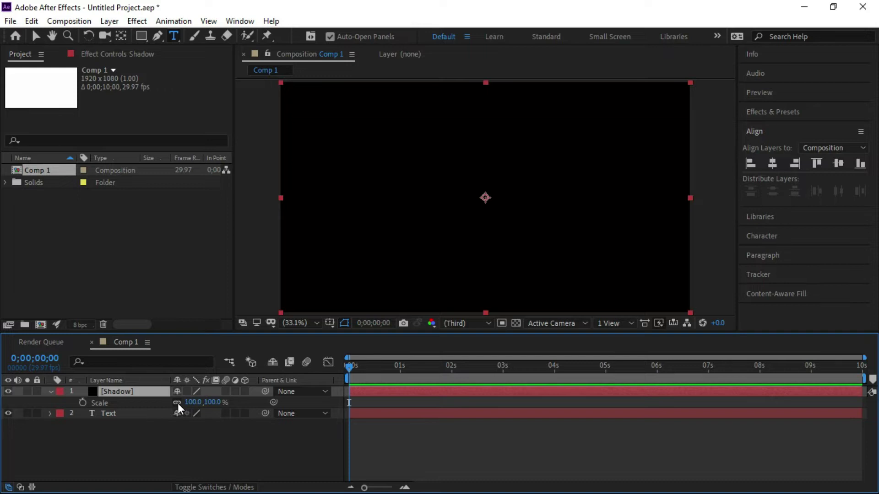
- Scale the Shadow solid to 20% wide by 3% tall
click(193, 402)
text(20)
click(221, 403)
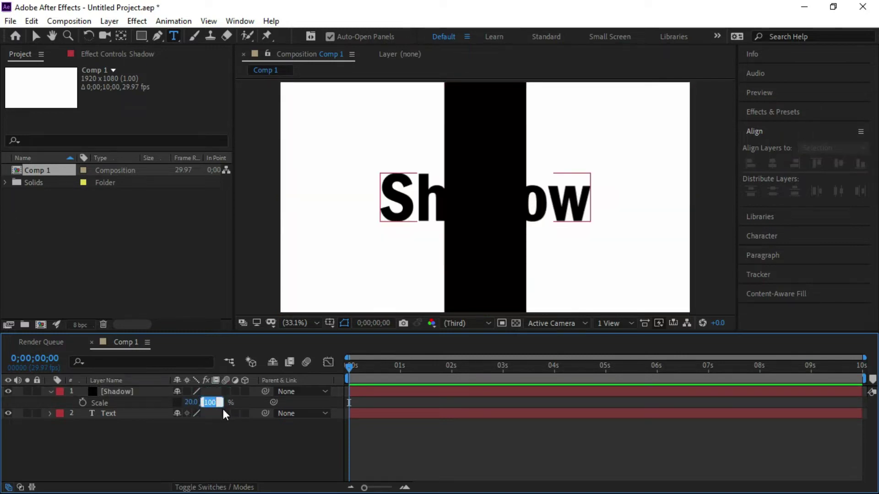
text(3)
key(Return)
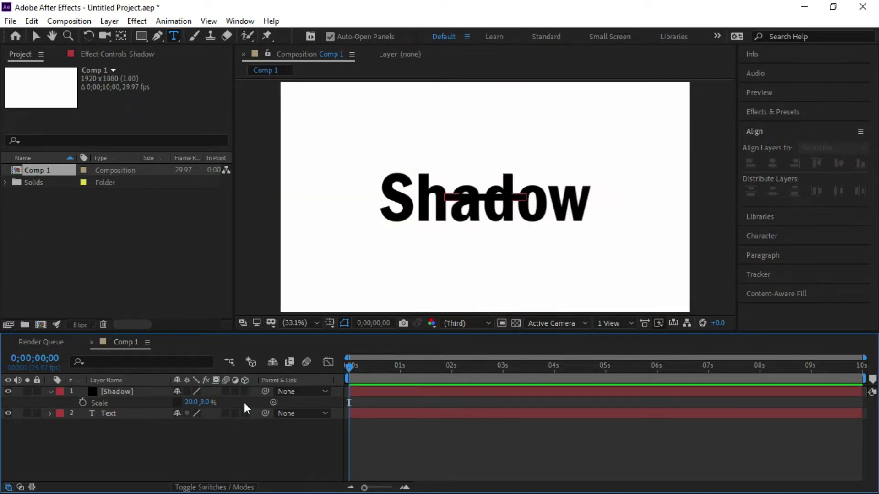
- Drag the thin black bar down beneath the word Shadow
click(136, 392)
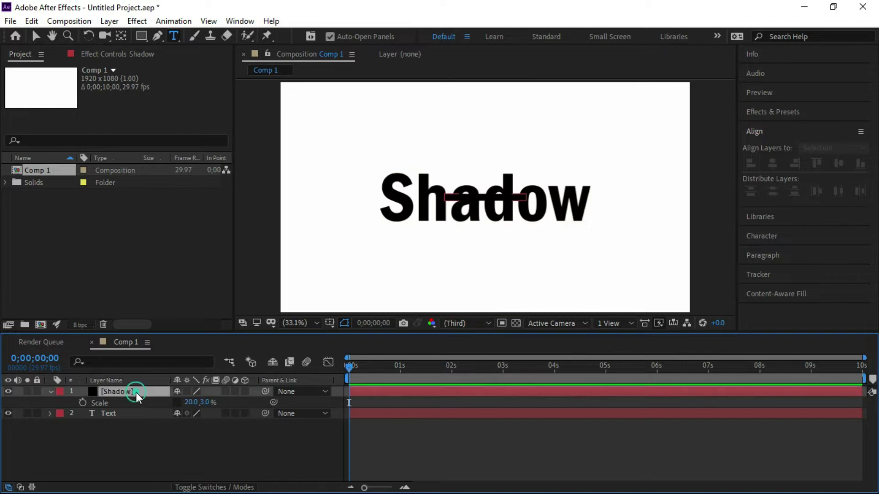
click(36, 36)
drag(486, 198, 480, 263)
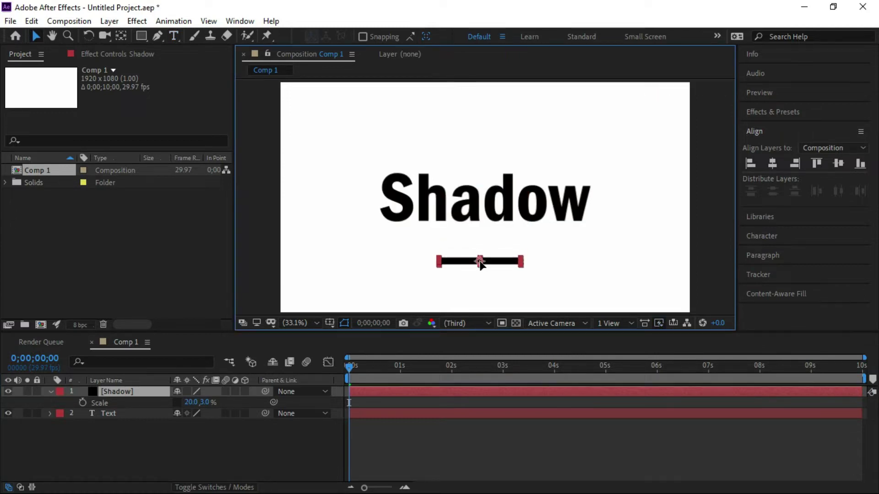
- Move the Text layer's anchor point to the centre of the word
click(145, 414)
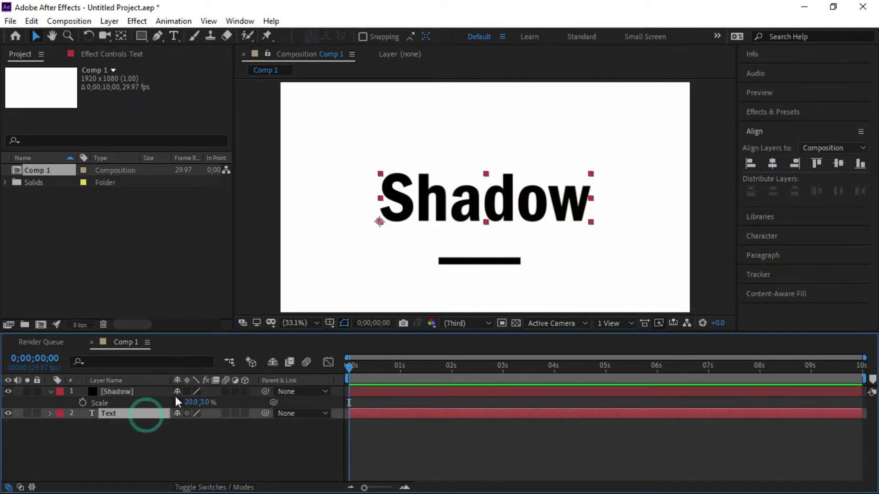
click(120, 36)
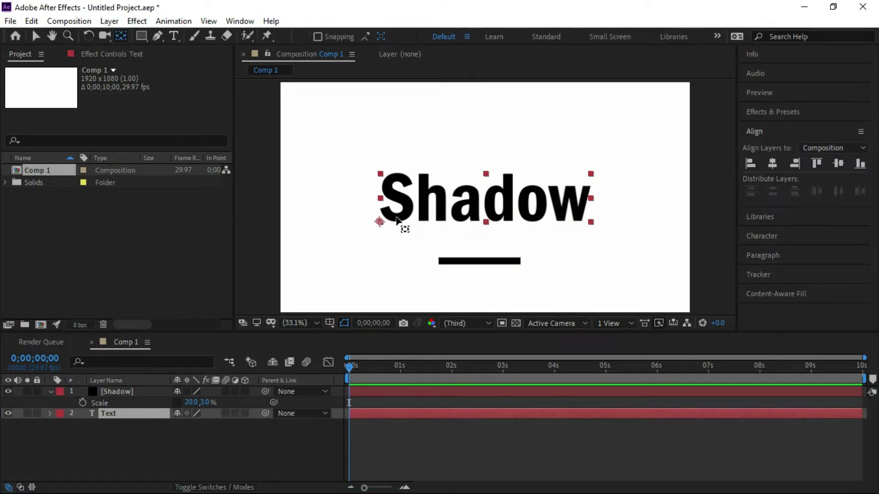
drag(379, 221, 411, 218)
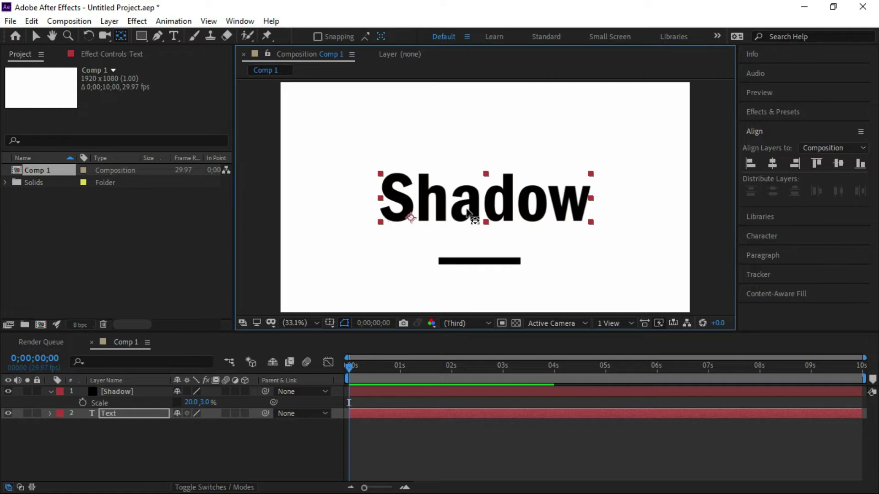
drag(467, 213, 483, 205)
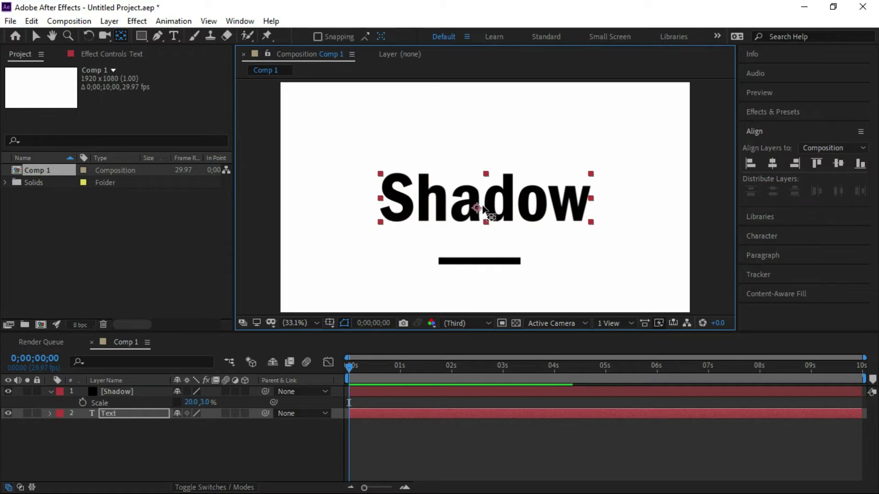
drag(483, 206, 482, 204)
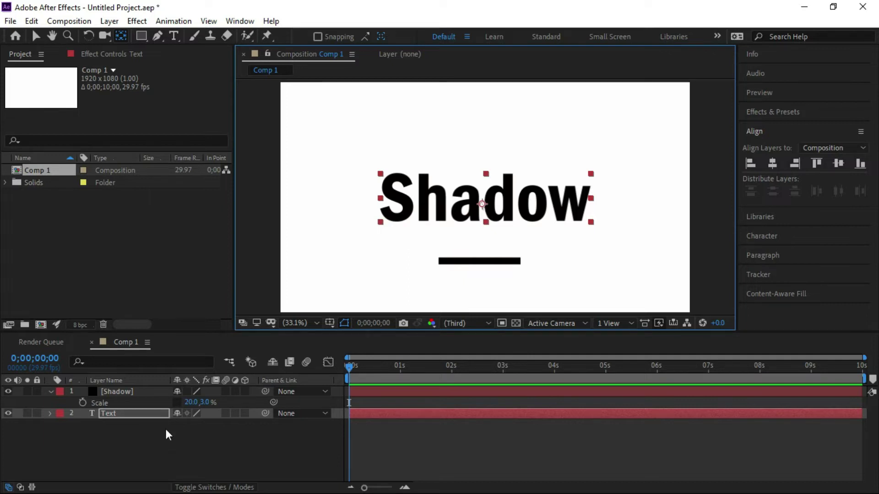
- Adjust the layer selection, ending with only the Shadow layer selected
click(133, 392)
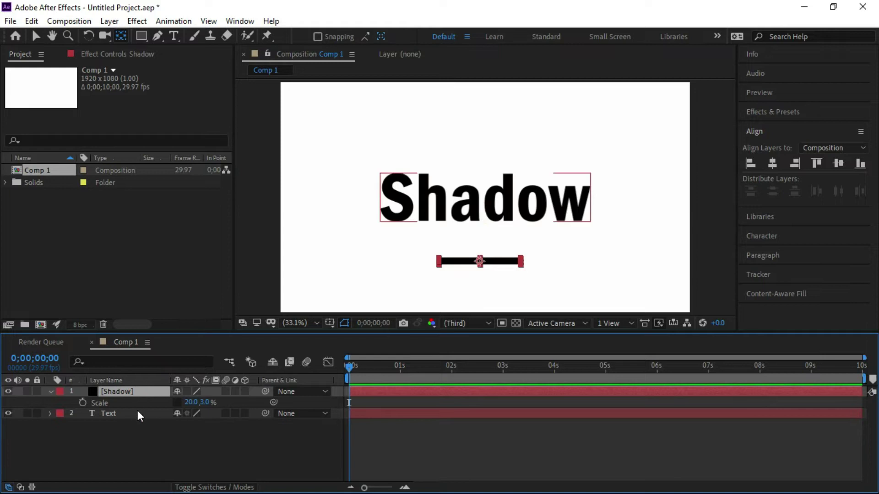
ctrl+click(136, 415)
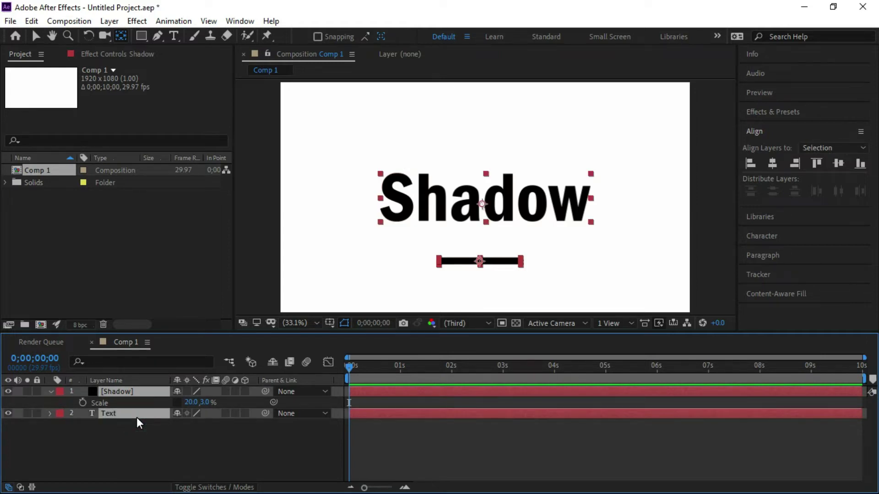
click(154, 425)
click(152, 392)
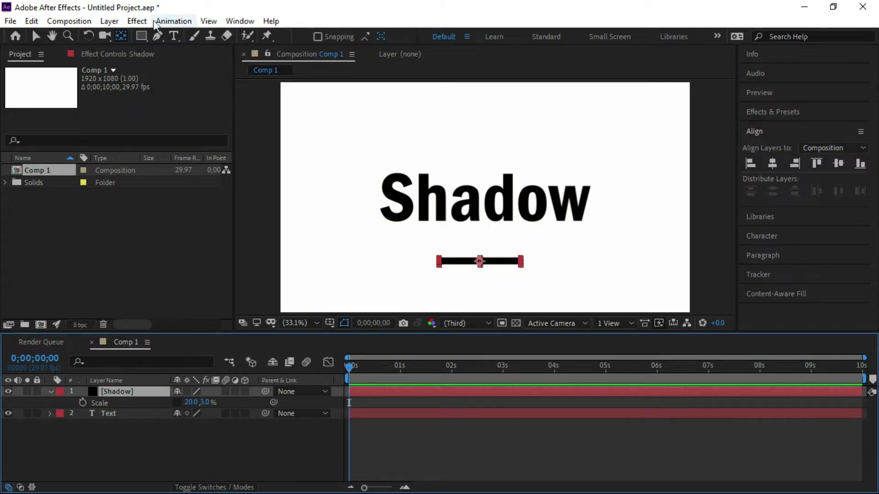
- Apply Gaussian Blur to the Shadow layer with Blurriness 900
click(138, 21)
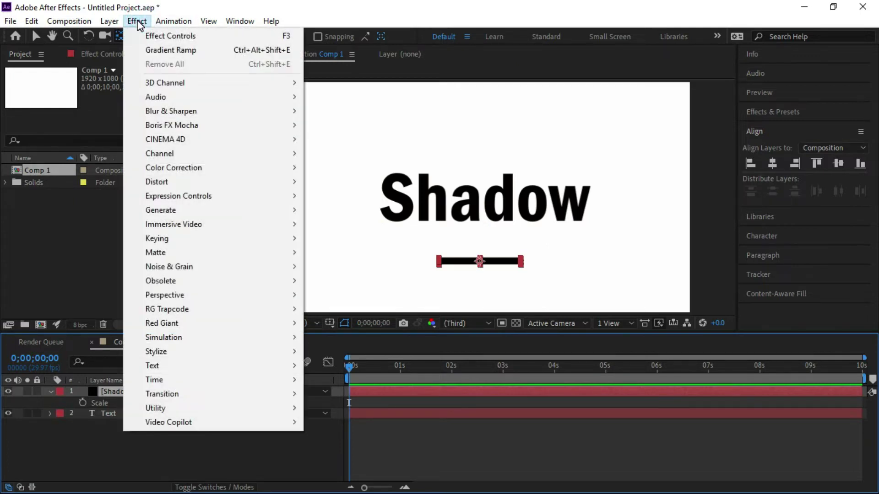
mouse_move(243, 115)
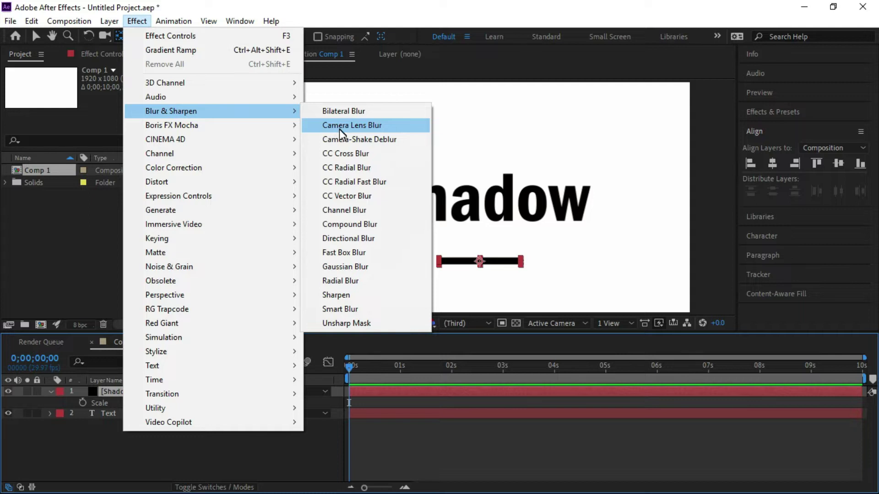
click(355, 267)
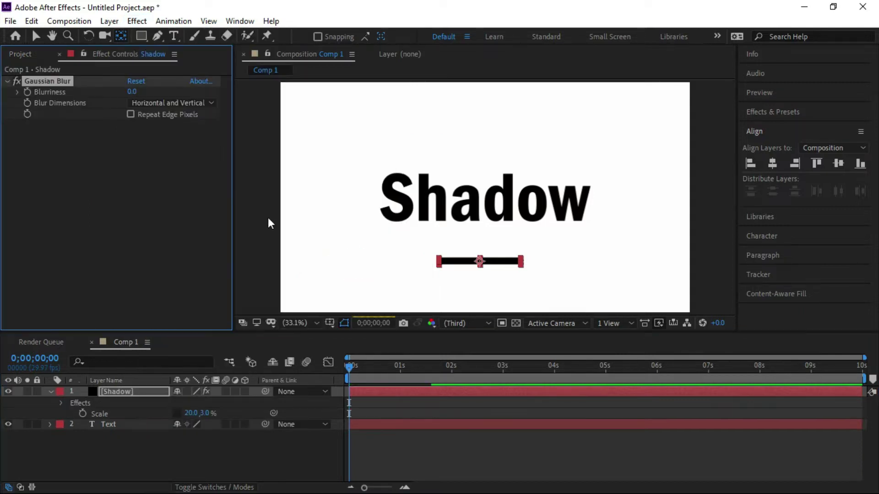
click(132, 92)
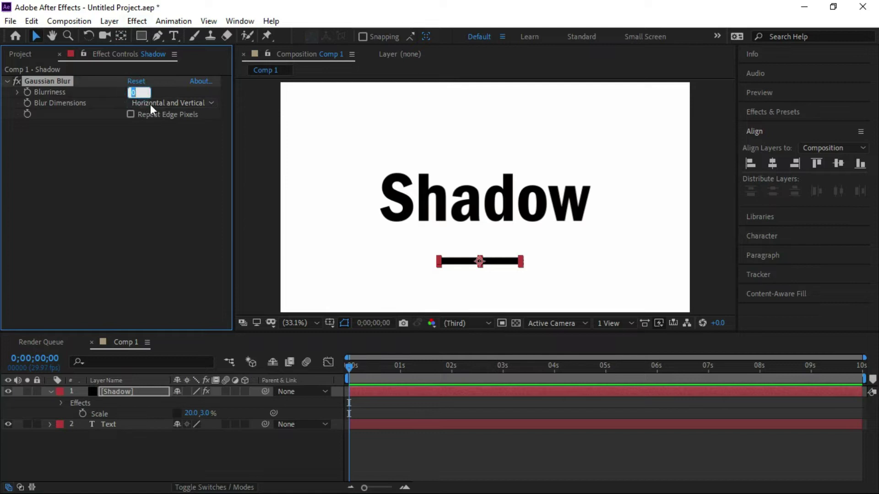
text(900)
click(161, 142)
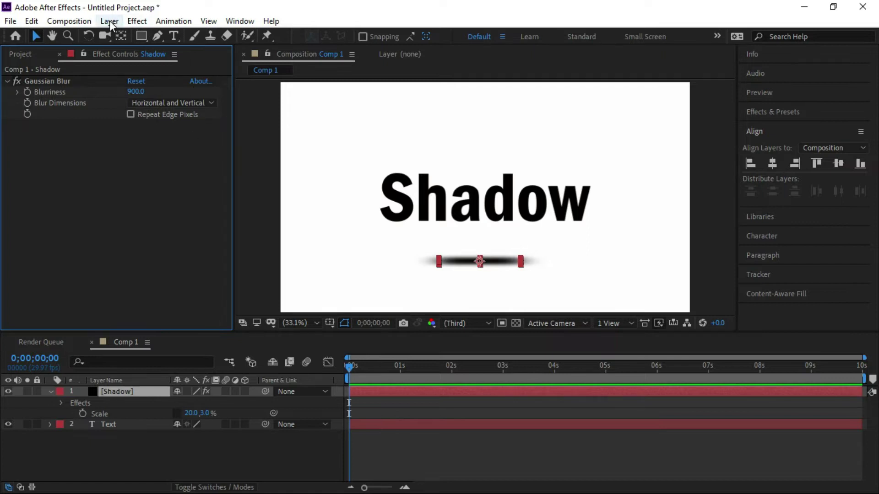
- Add Directional Blur to the Shadow bar with Blur Length 900 and Direction 90°
click(134, 22)
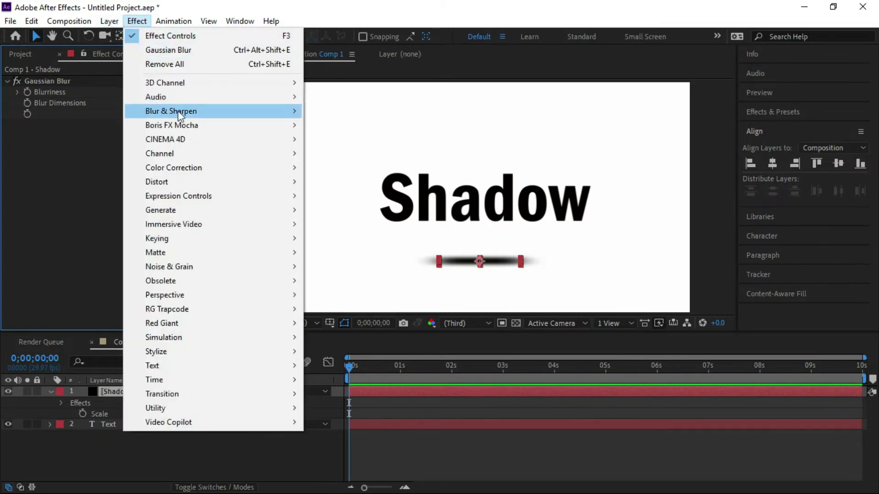
mouse_move(241, 114)
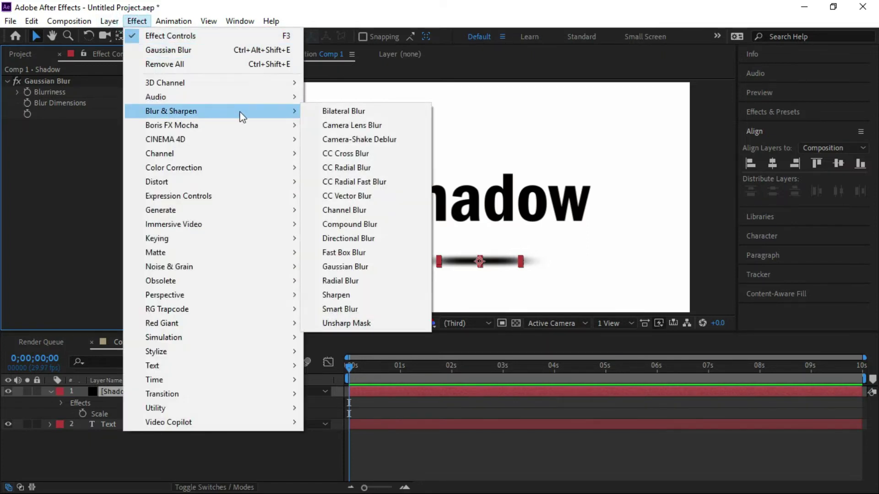
click(365, 239)
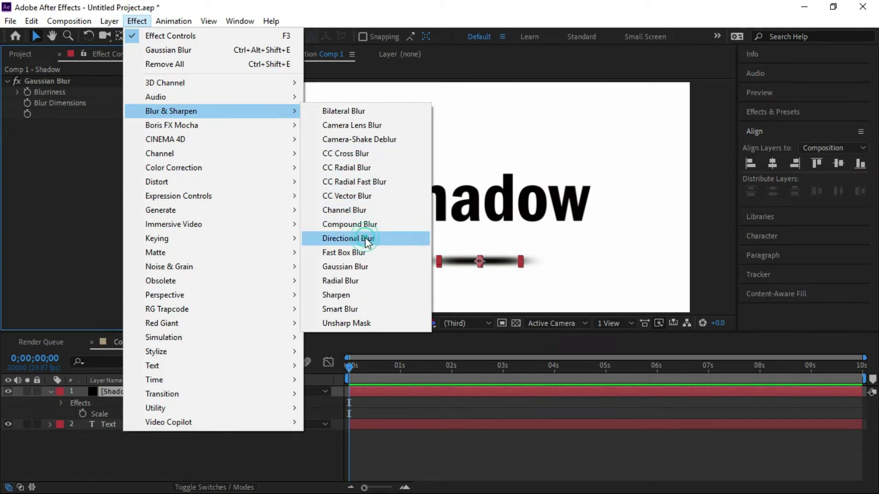
click(132, 174)
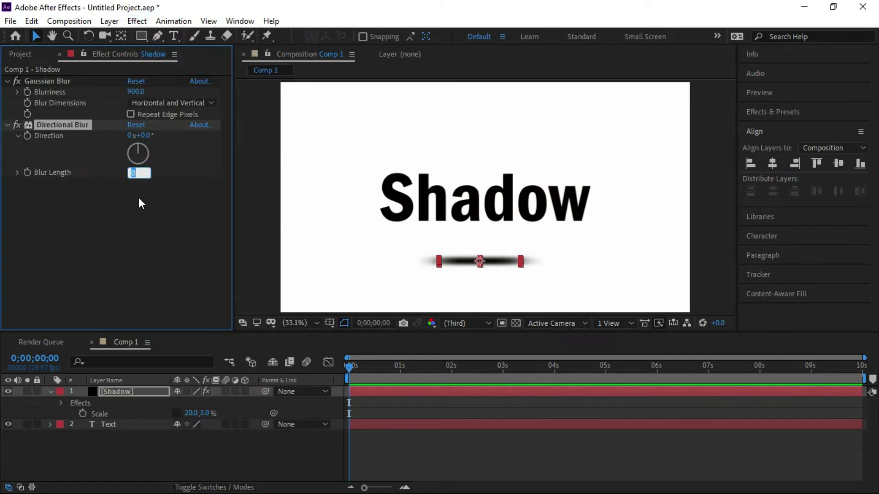
text(900)
click(160, 213)
click(146, 135)
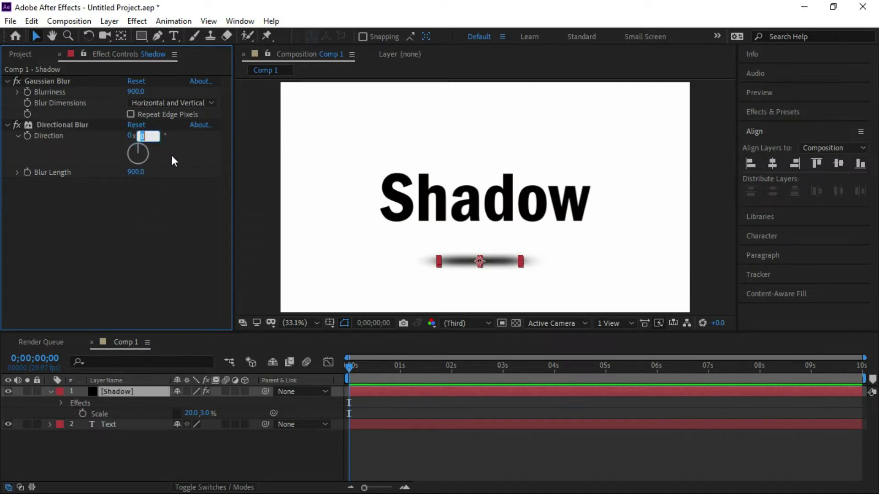
text(90)
click(172, 188)
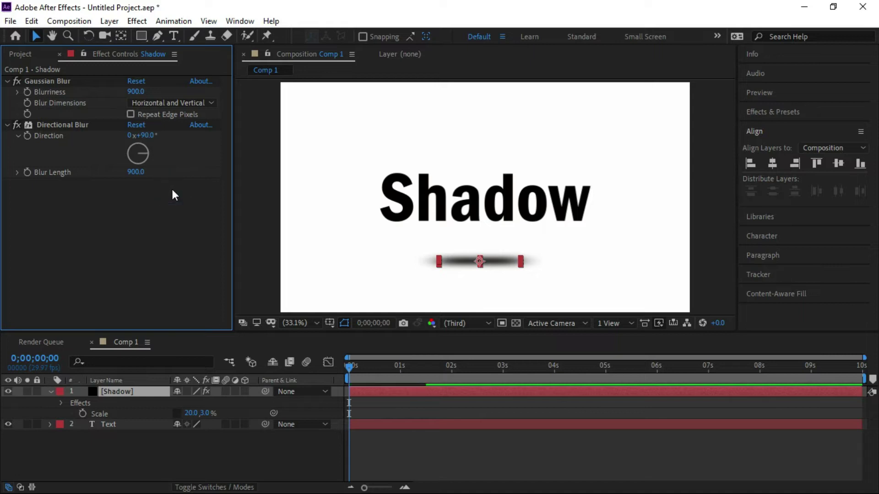
click(167, 445)
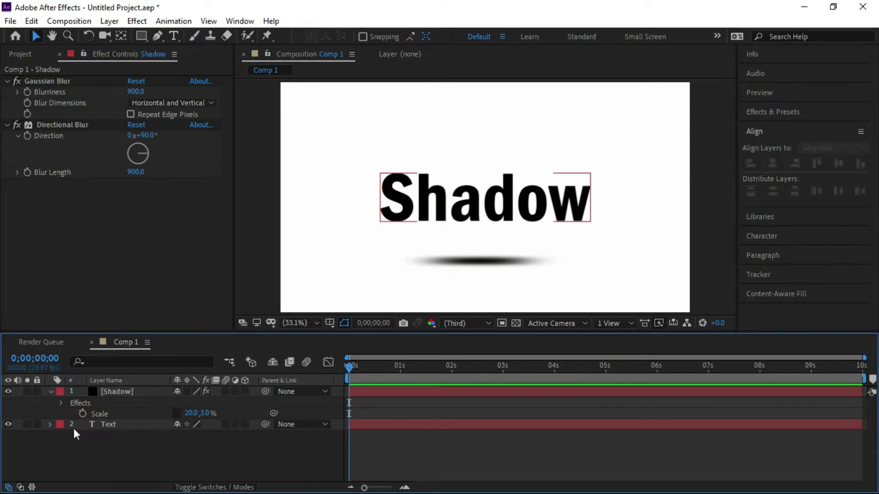
- Keyframe Scale on both layers from 0% at 0 s to full size at 1 s
click(51, 391)
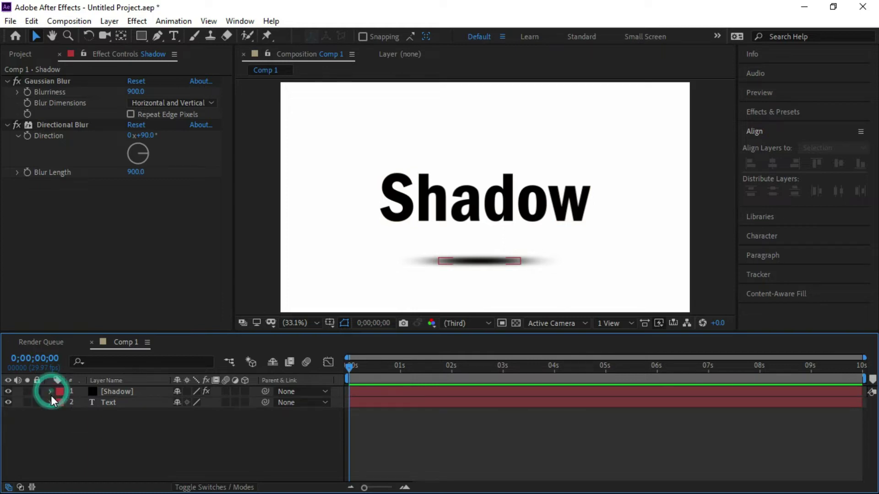
click(106, 392)
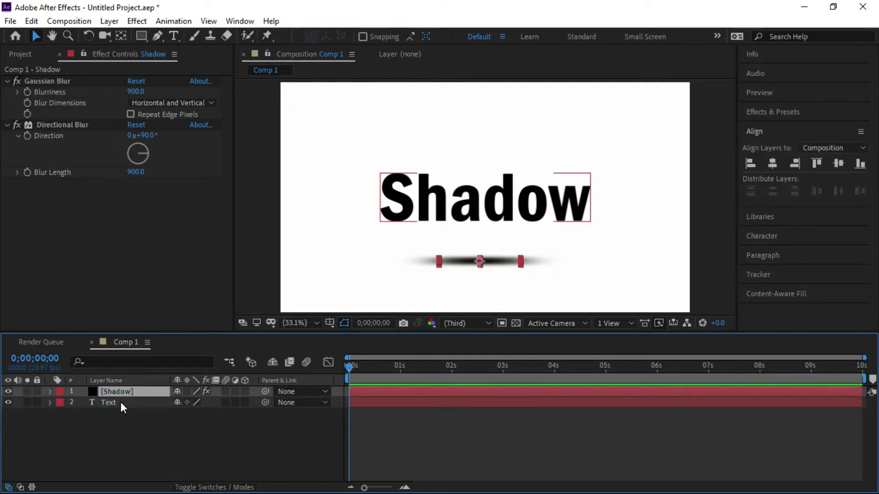
ctrl+click(119, 402)
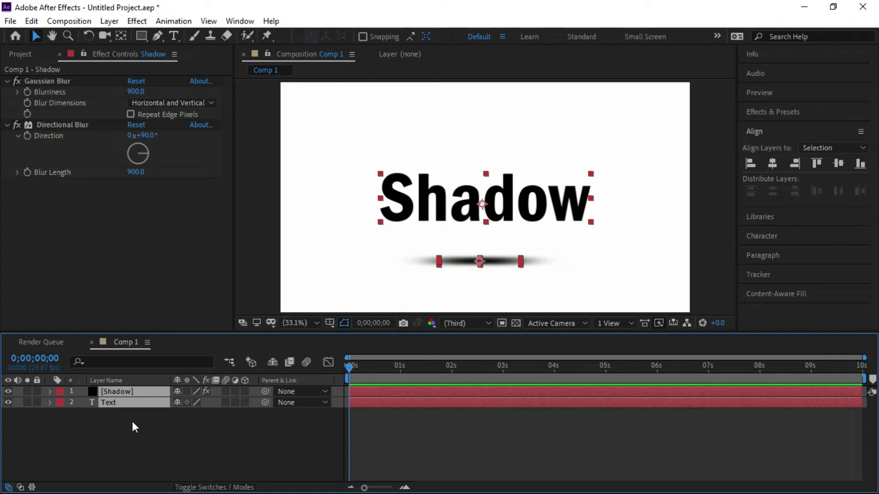
key(s)
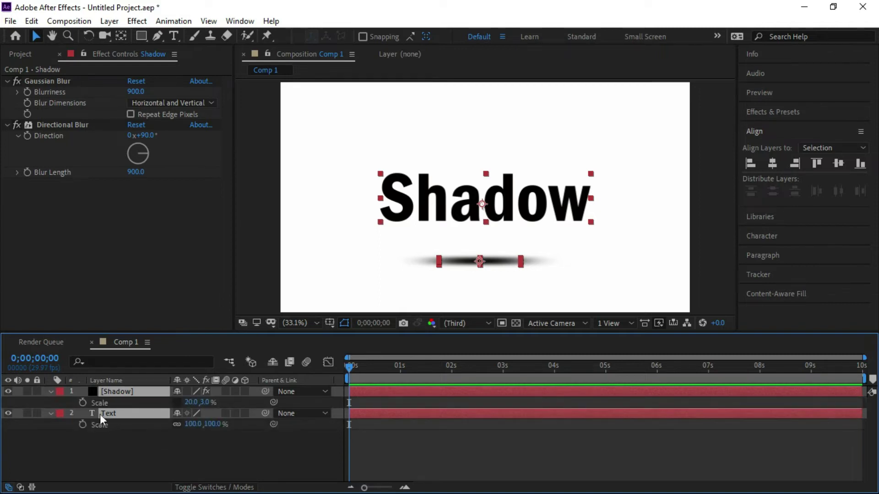
click(82, 402)
click(83, 424)
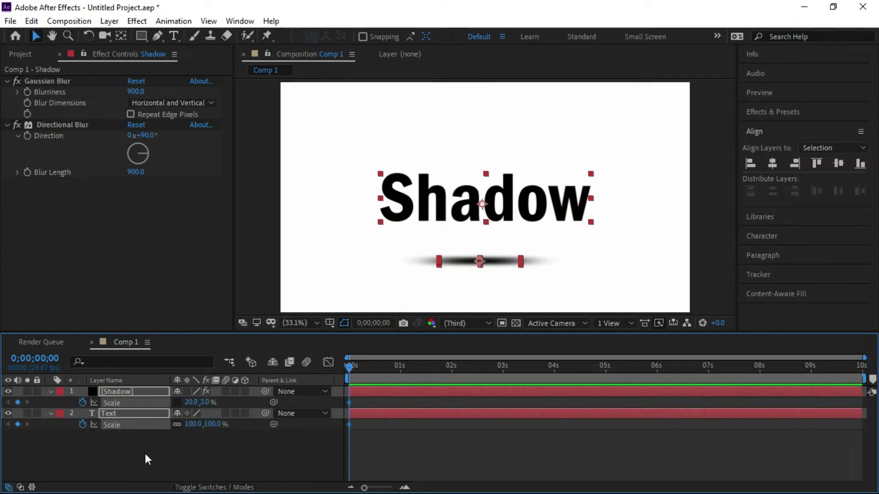
mouse_move(358, 399)
mouse_down()
mouse_move(345, 431)
mouse_move(399, 428)
mouse_up()
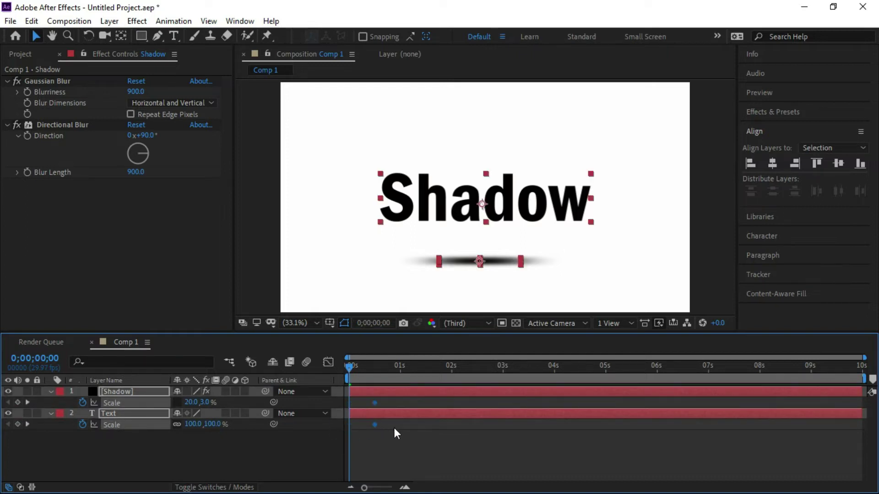
drag(399, 427, 399, 428)
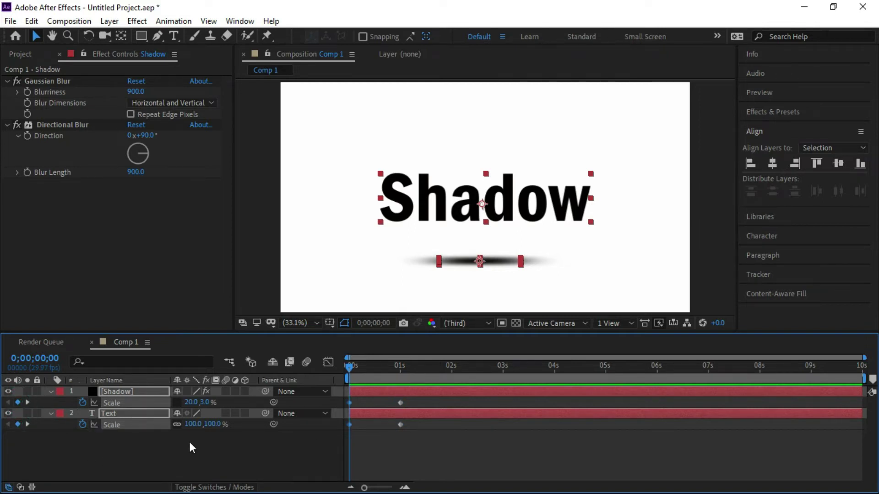
click(193, 425)
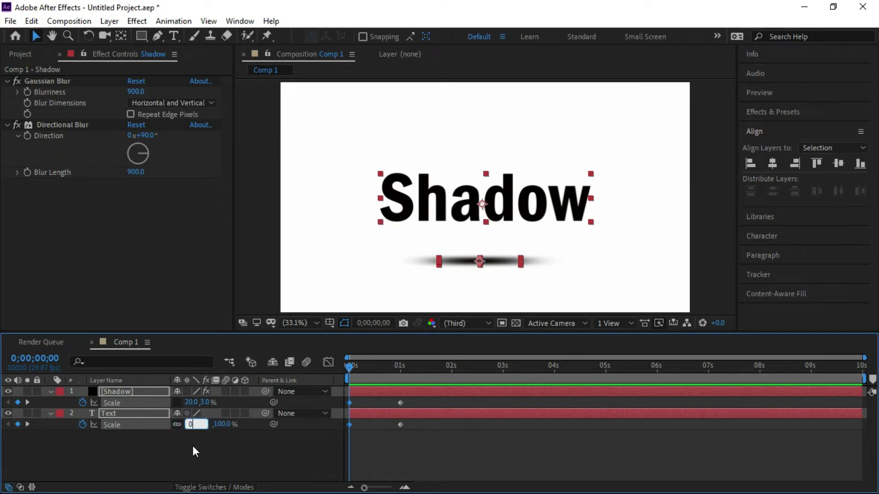
click(193, 447)
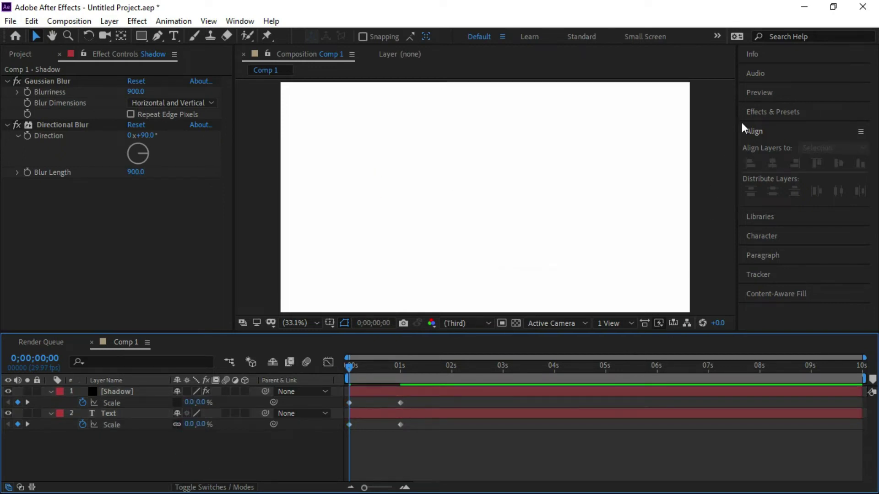
- Preview the scale-in animation twice from the first frame
click(757, 93)
click(770, 111)
click(802, 111)
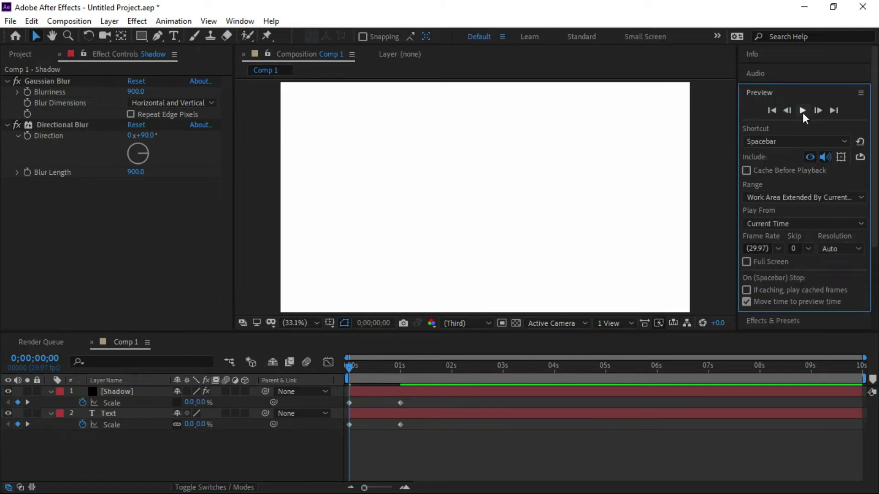
click(803, 113)
click(773, 110)
click(804, 110)
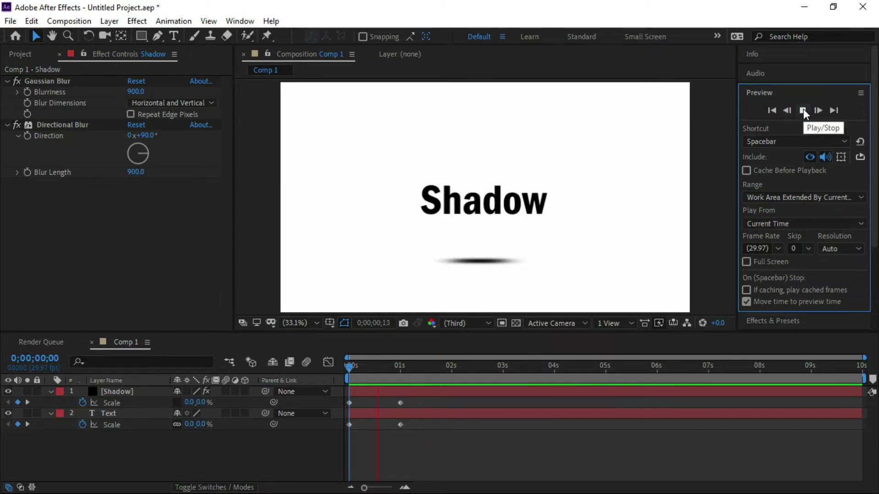
click(804, 110)
click(772, 111)
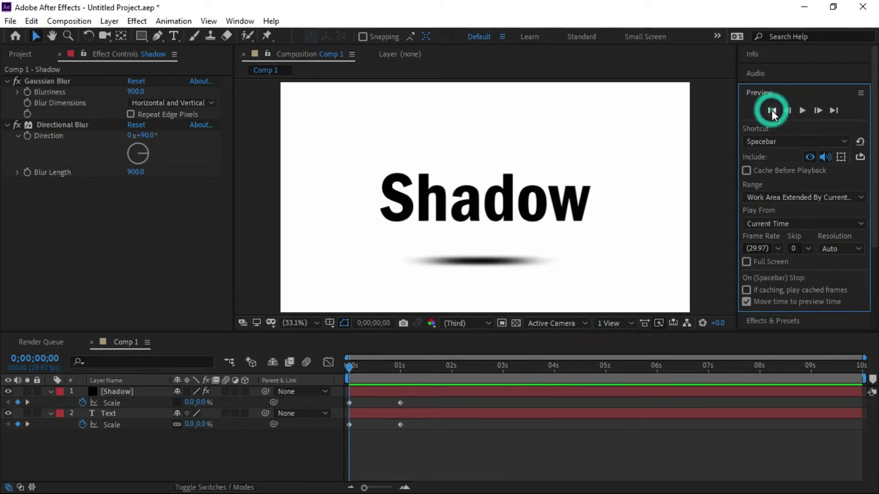
- Enable Opacity keyframing on both the Shadow and Text layers at 0 s
click(51, 392)
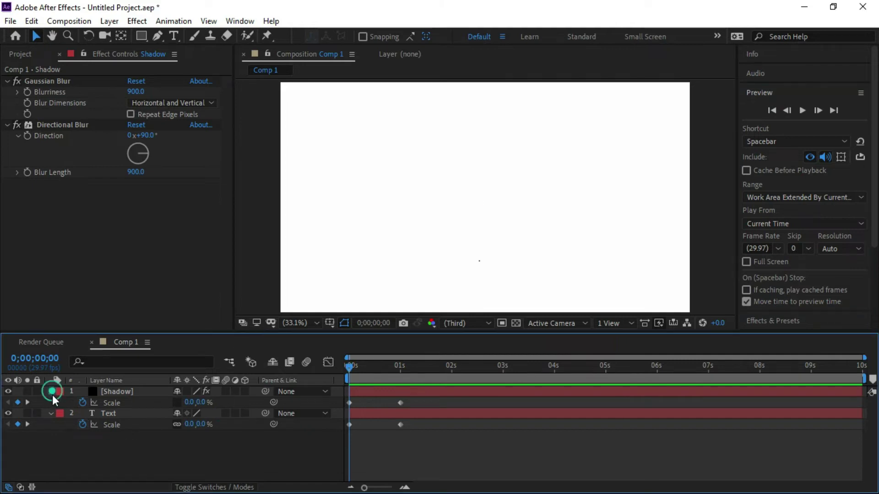
click(52, 402)
click(105, 392)
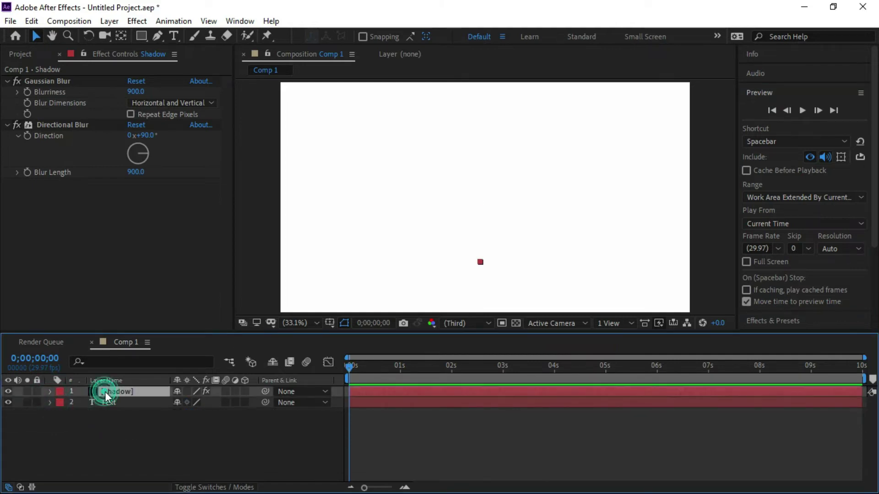
shift+click(110, 401)
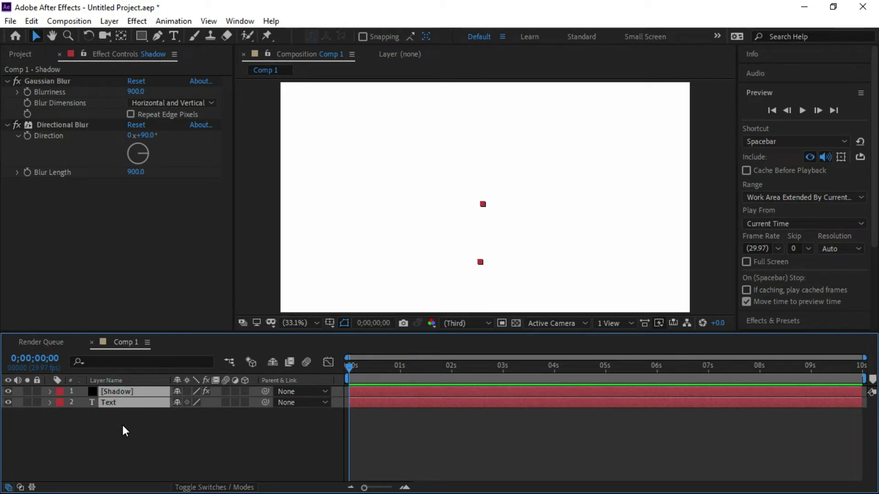
key(t)
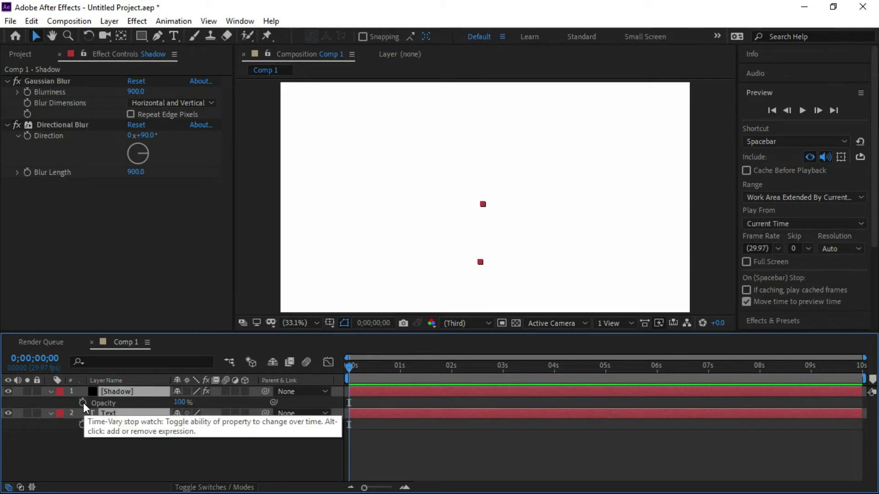
click(83, 403)
click(83, 424)
click(84, 424)
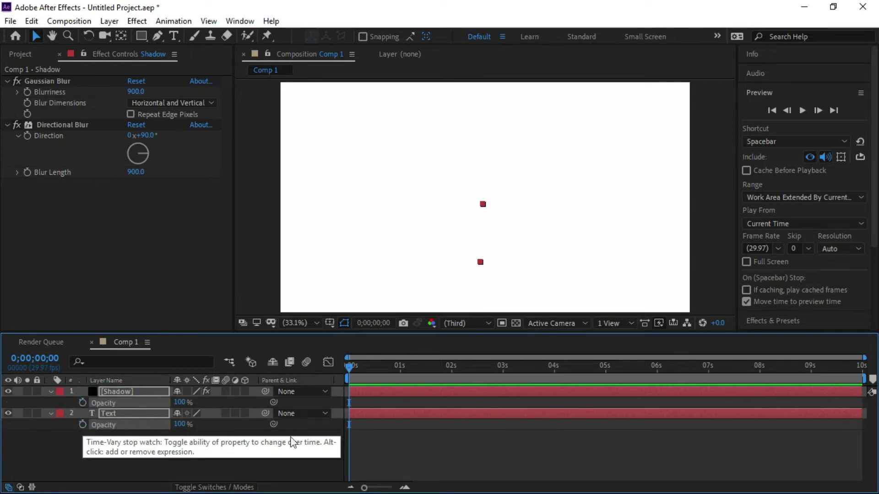
click(82, 424)
click(82, 424)
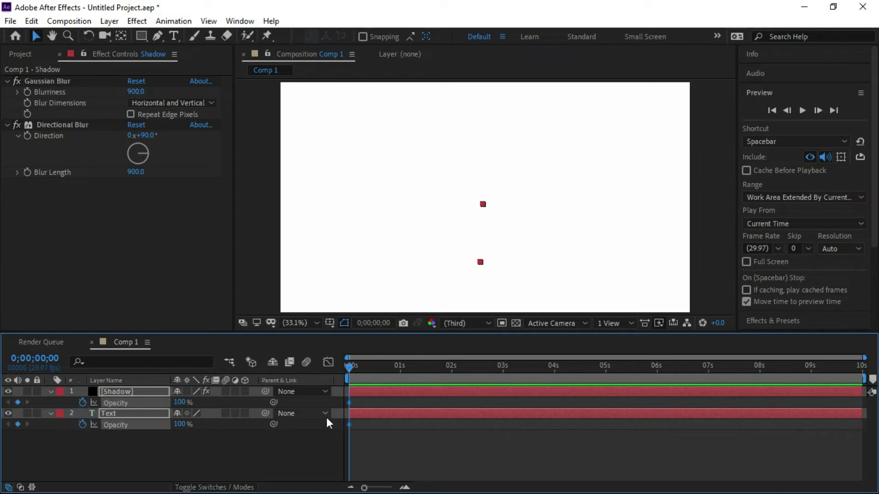
- Reselect both layers and show their animated properties with U
drag(350, 366, 389, 373)
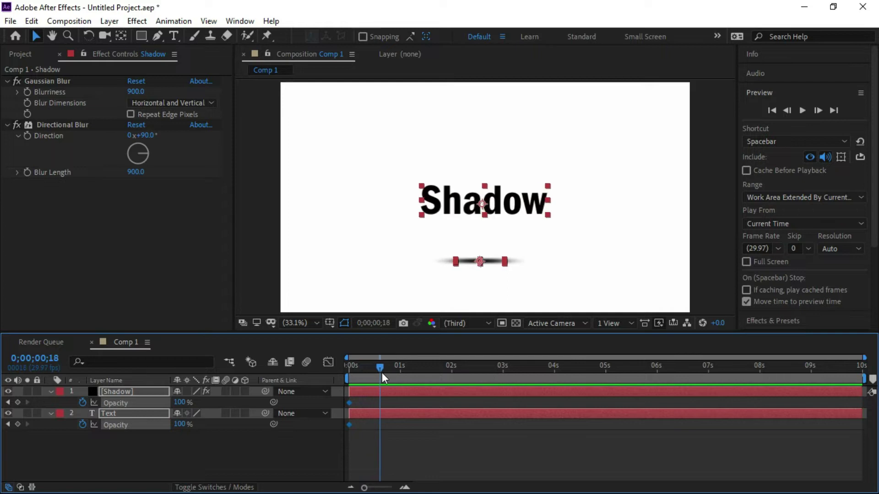
click(122, 412)
click(120, 392)
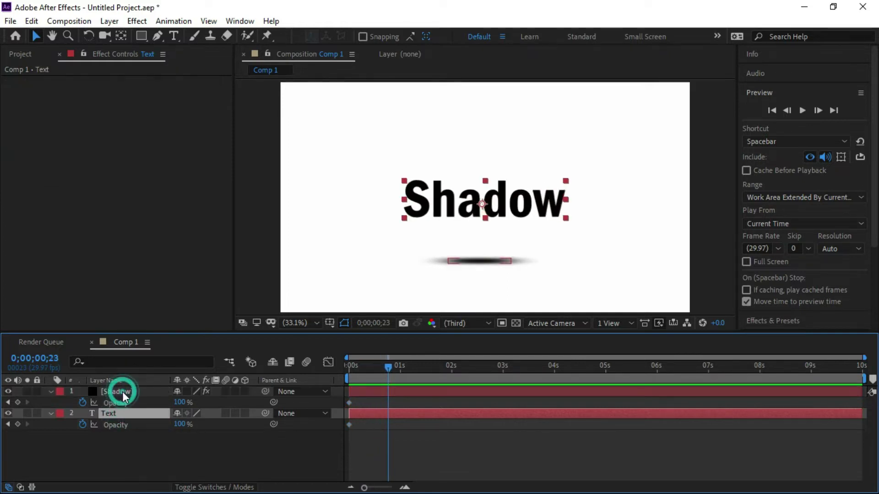
click(51, 391)
click(50, 402)
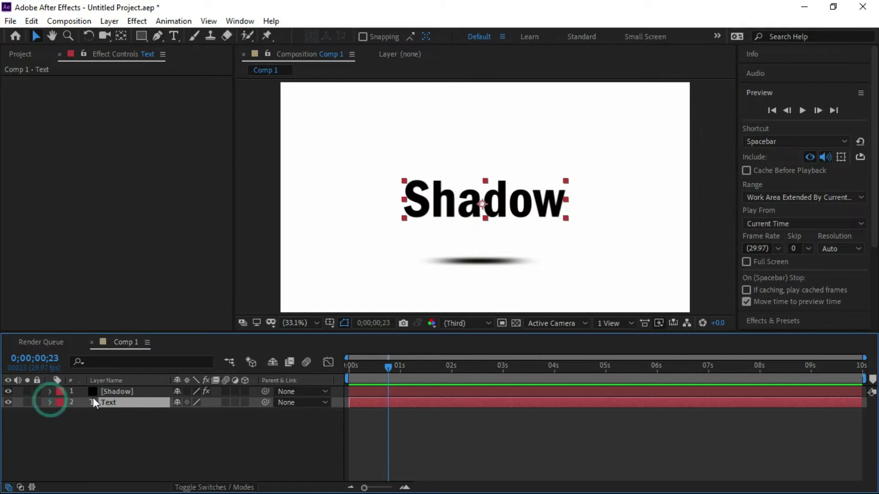
click(118, 392)
shift+click(119, 402)
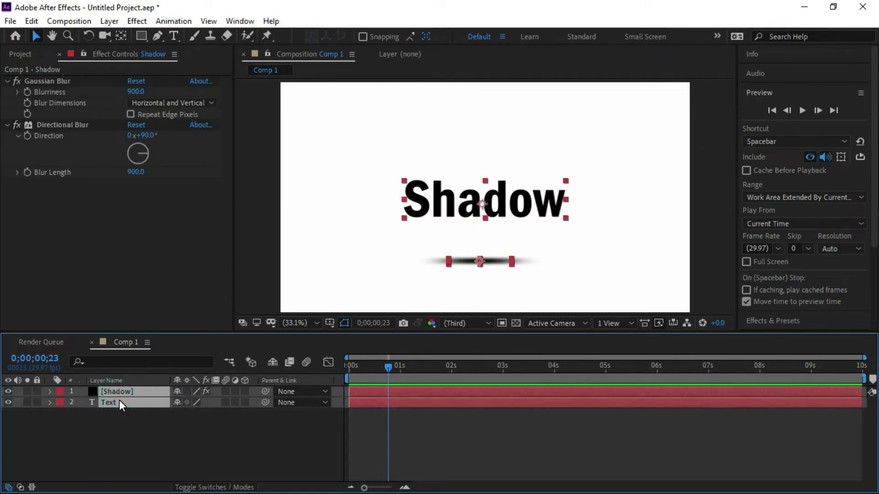
key(u)
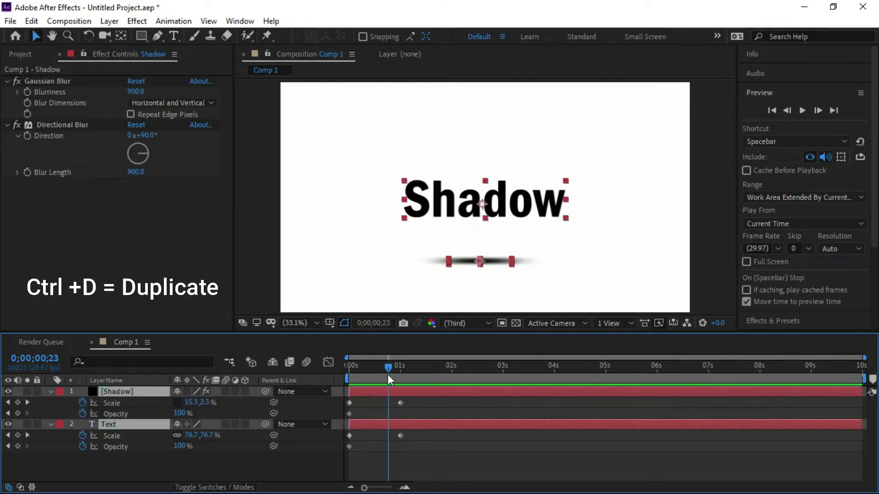
- Add 100% Opacity keyframes at 1 s and set Opacity to 0% at 1;13 on both layers
mouse_move(388, 369)
mouse_down()
mouse_move(364, 373)
mouse_move(385, 378)
mouse_up()
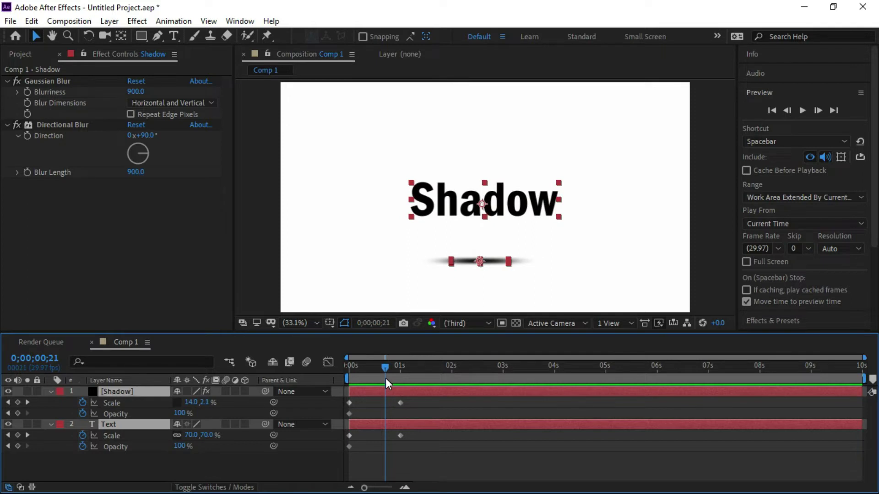
drag(385, 379, 401, 383)
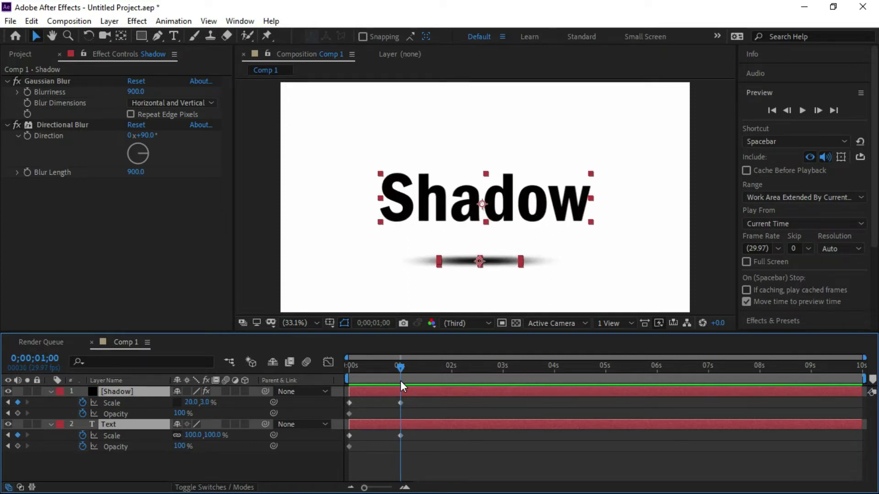
click(18, 414)
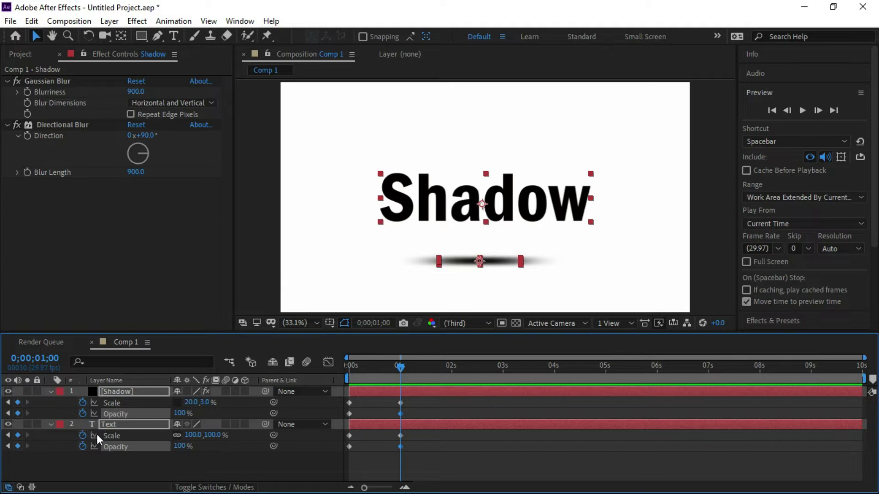
drag(402, 366, 424, 370)
click(181, 414)
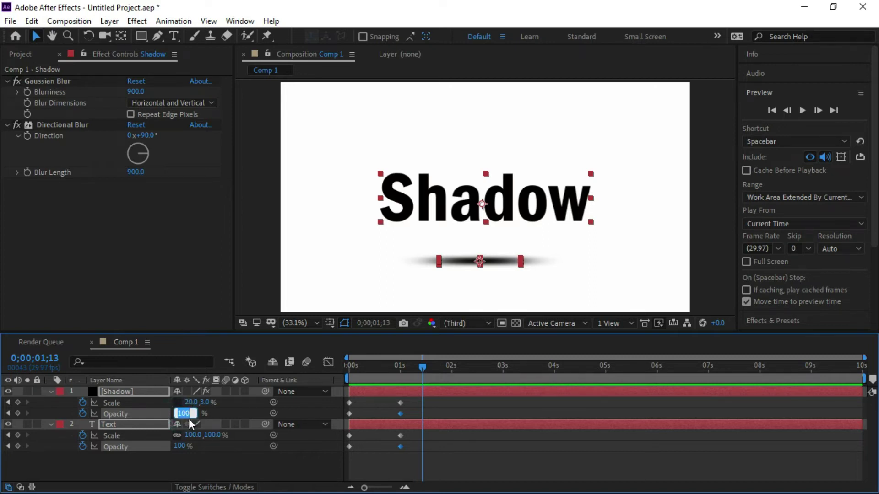
text(0)
click(205, 463)
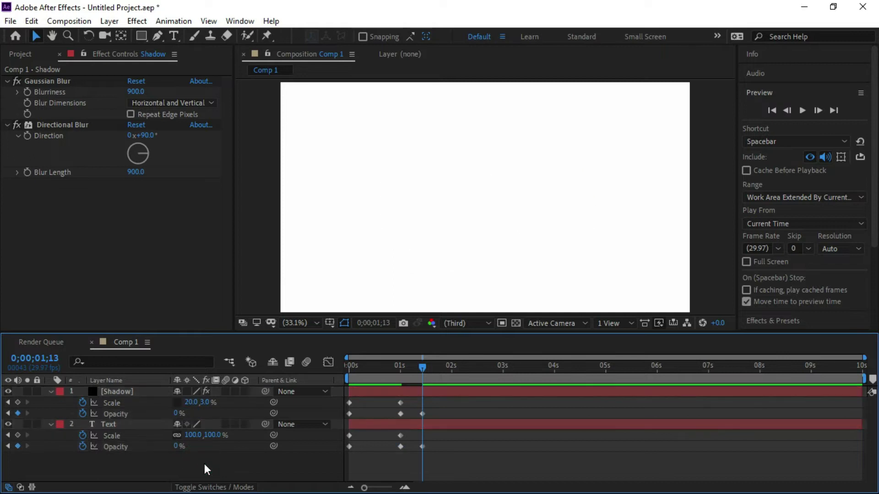
- Preview the grow-and-fade animation from the first frame
click(773, 111)
click(801, 113)
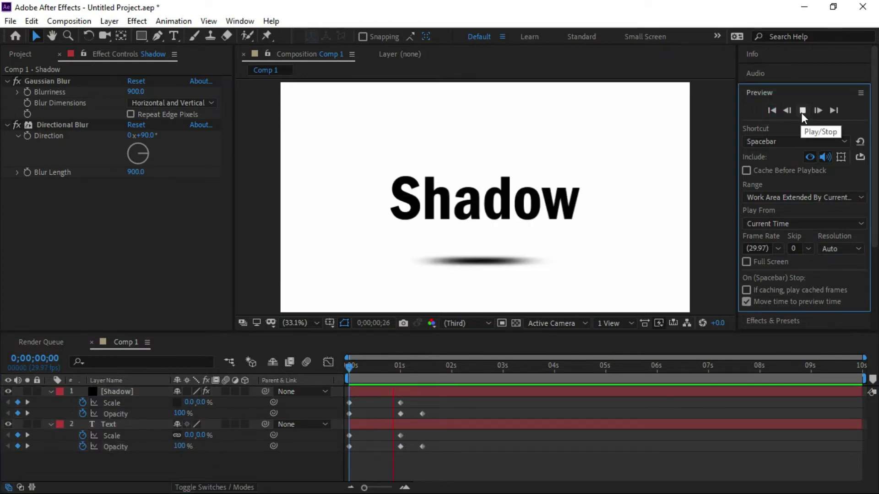
click(801, 112)
click(776, 114)
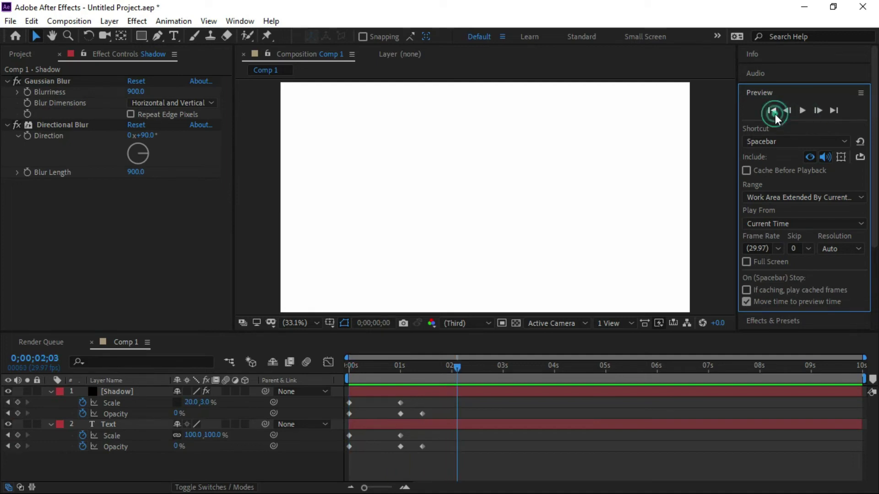
click(803, 110)
- Move the playhead to 1;20, collapse both layers and select them together
drag(440, 367, 434, 368)
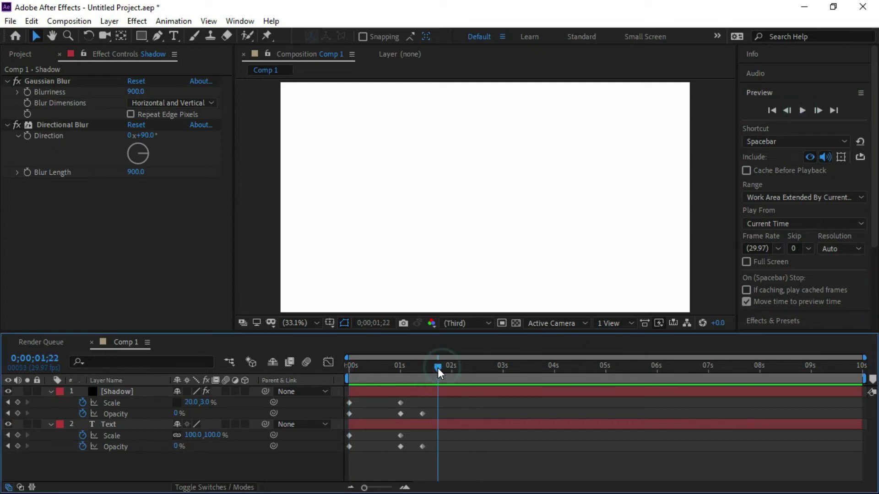
click(50, 390)
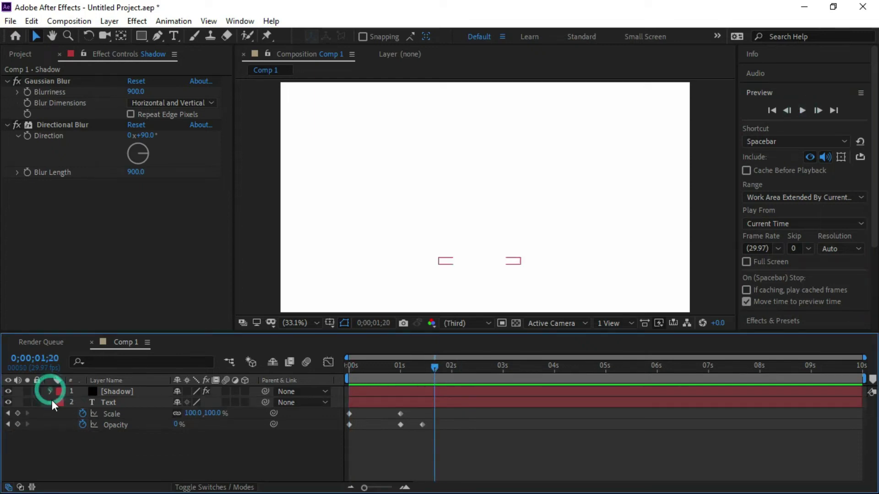
click(51, 403)
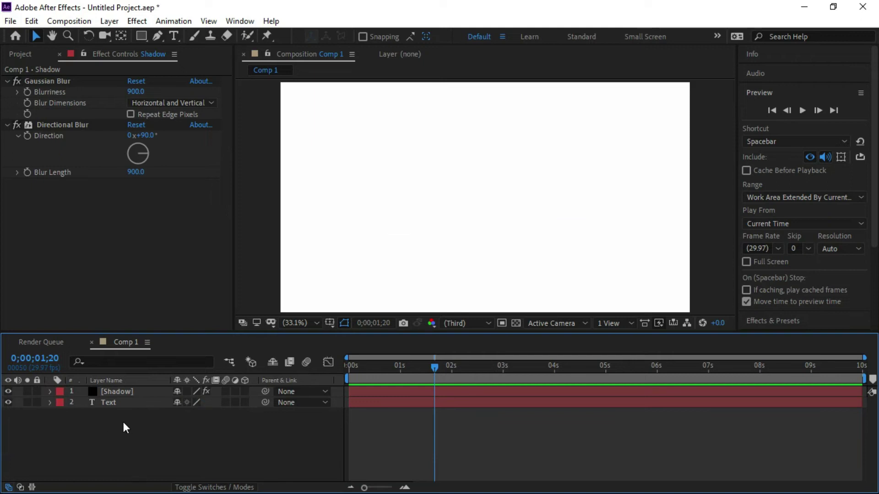
drag(126, 418, 134, 393)
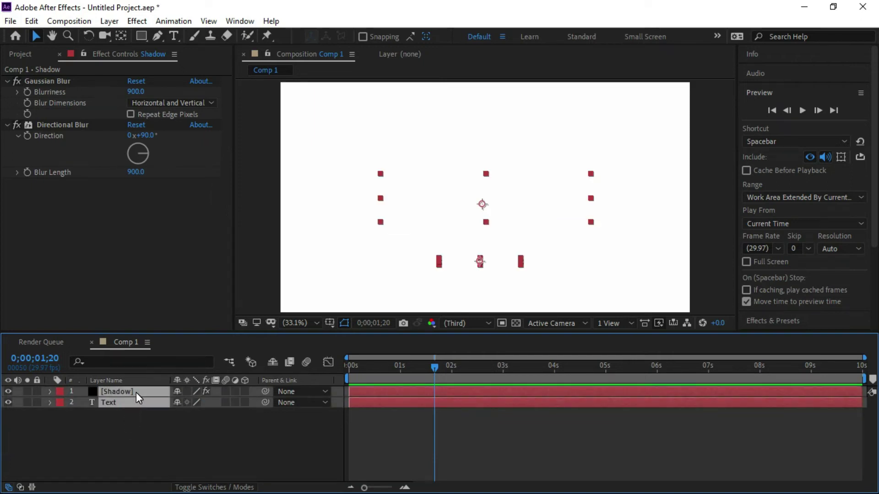
- Copy the selected Shadow and Text layers and paste a duplicate pair on top
click(37, 22)
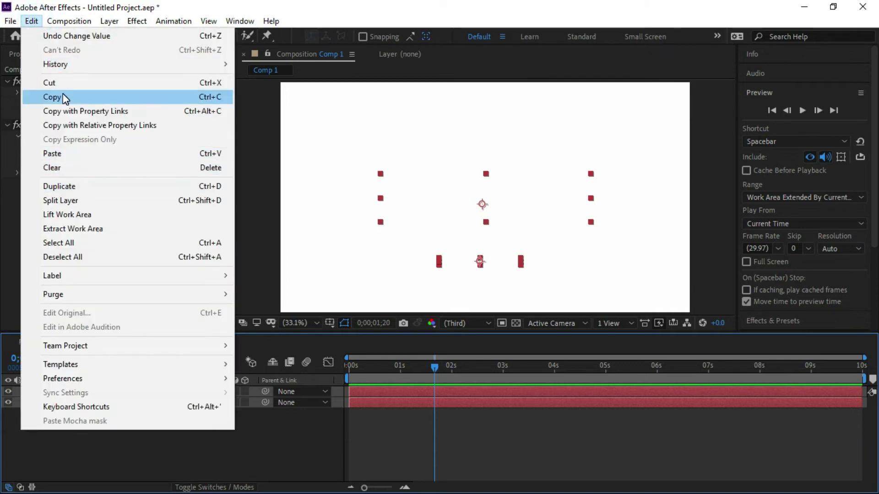
click(64, 97)
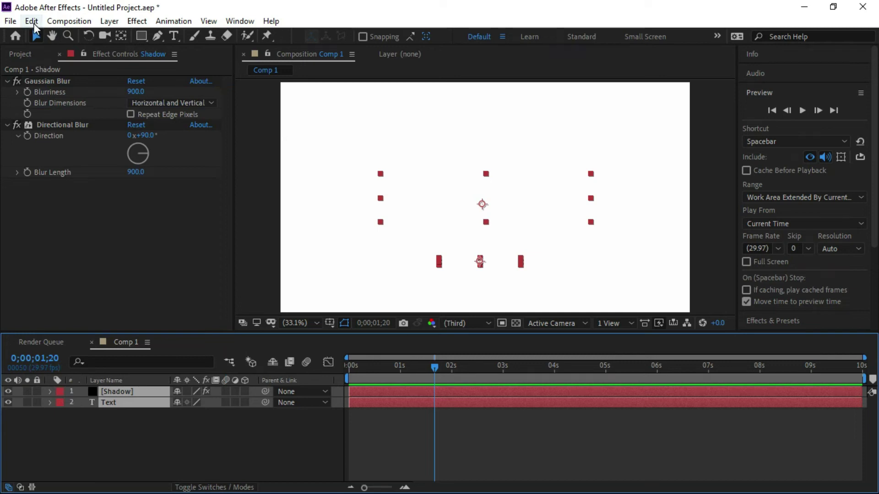
click(34, 23)
click(66, 155)
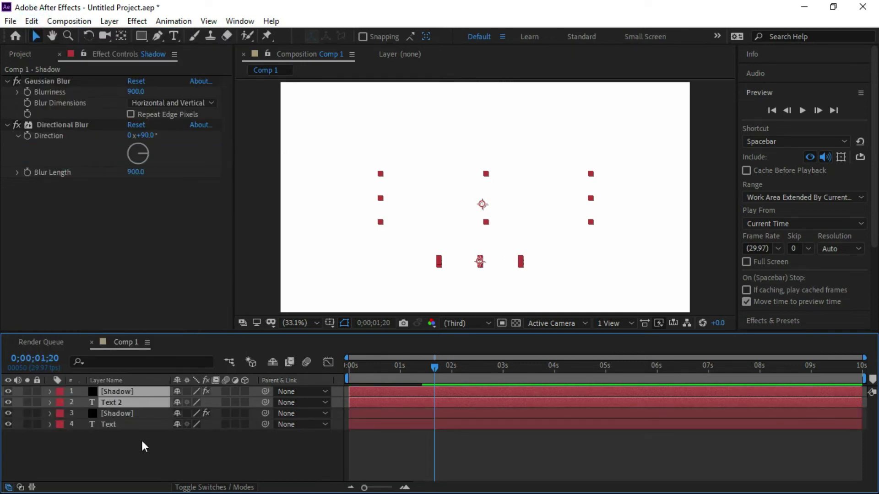
- Pre-compose the original Shadow and Text layers into Pre-comp 1
click(125, 438)
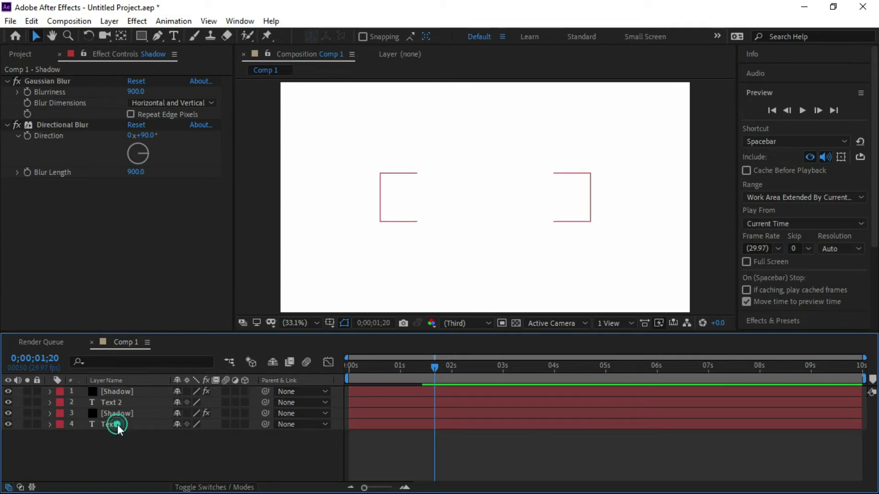
click(117, 424)
ctrl+click(120, 413)
right_click(122, 417)
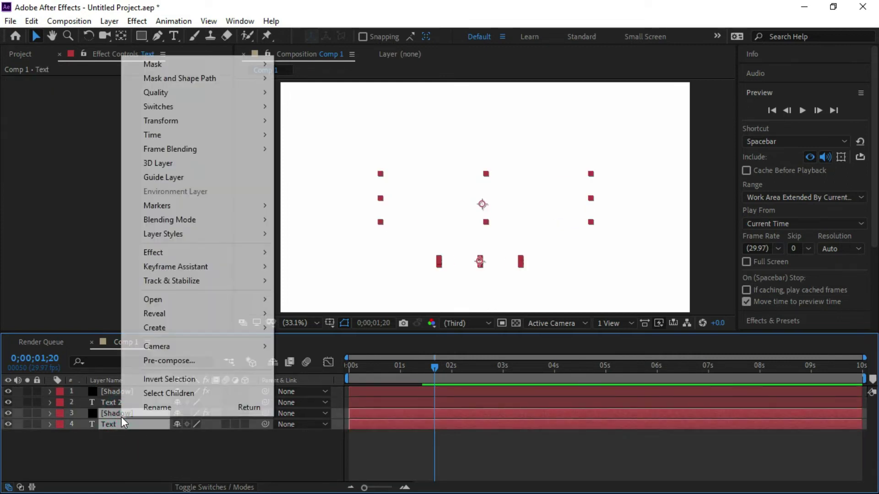
click(167, 361)
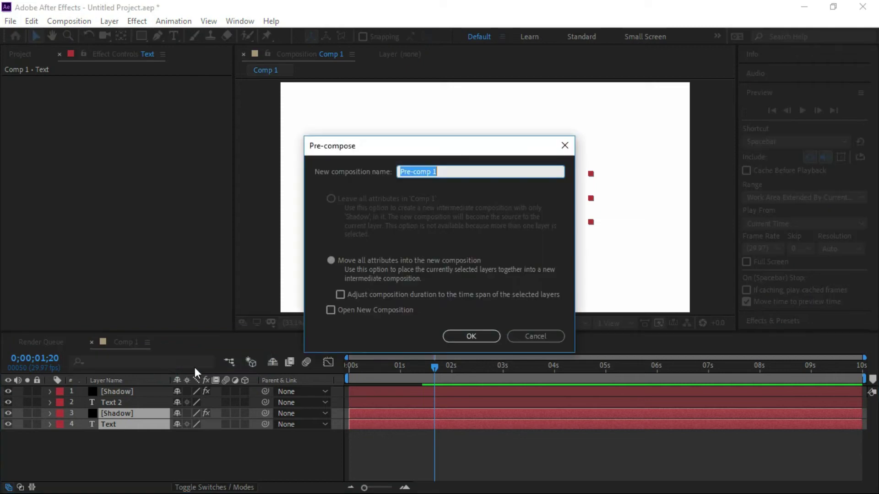
click(479, 335)
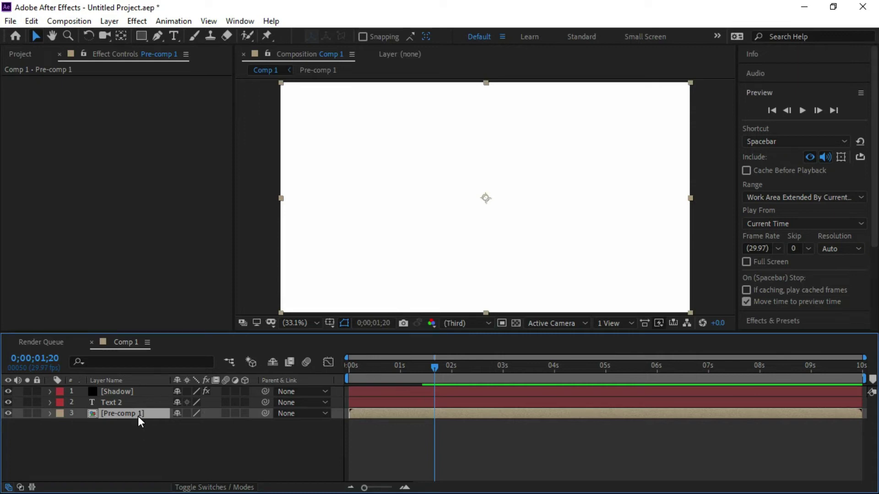
- Hide Pre-comp 1 and scrub around 1;14 to check the copied Shadow and Text 2 animation
click(106, 400)
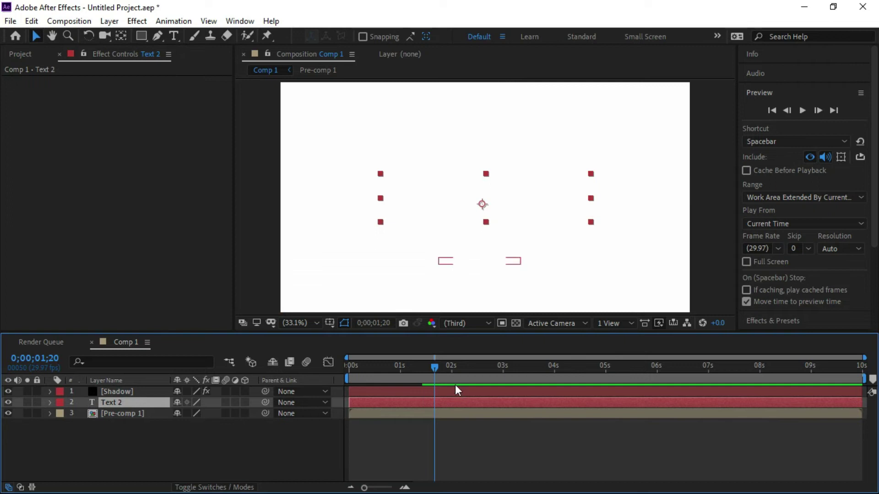
drag(433, 367, 425, 368)
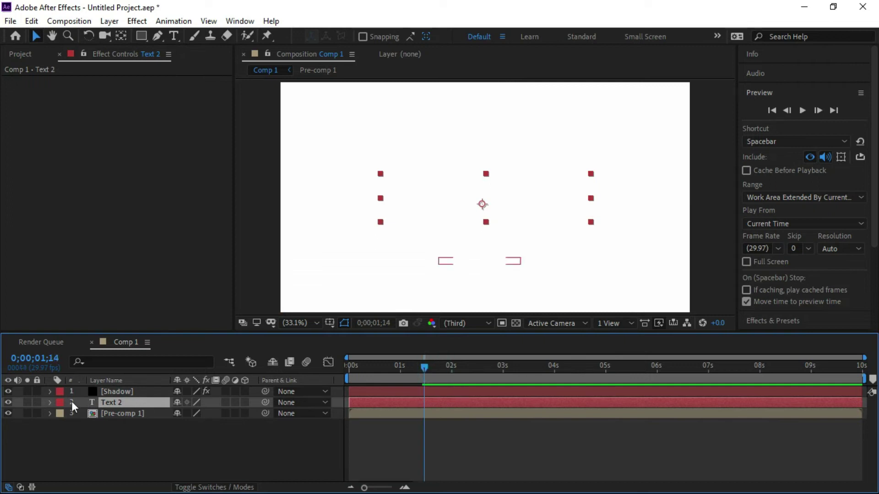
click(97, 432)
click(8, 413)
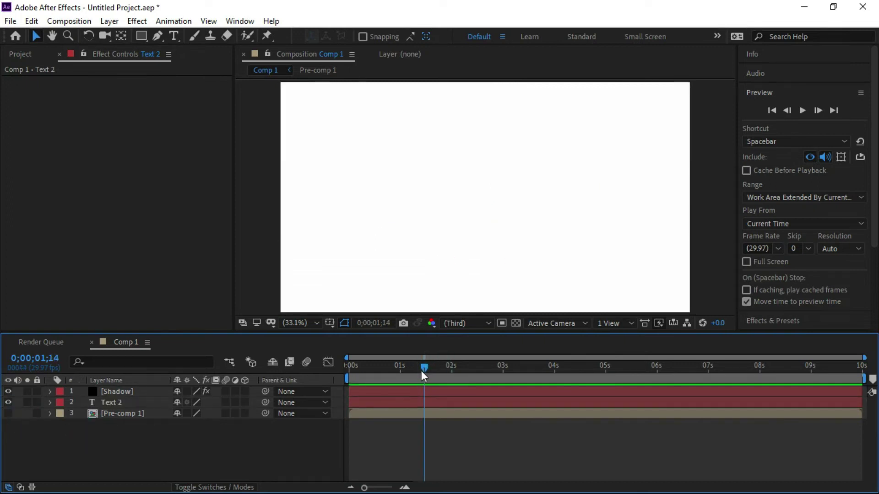
mouse_move(385, 370)
mouse_down()
mouse_move(358, 370)
mouse_move(388, 369)
mouse_up()
click(129, 403)
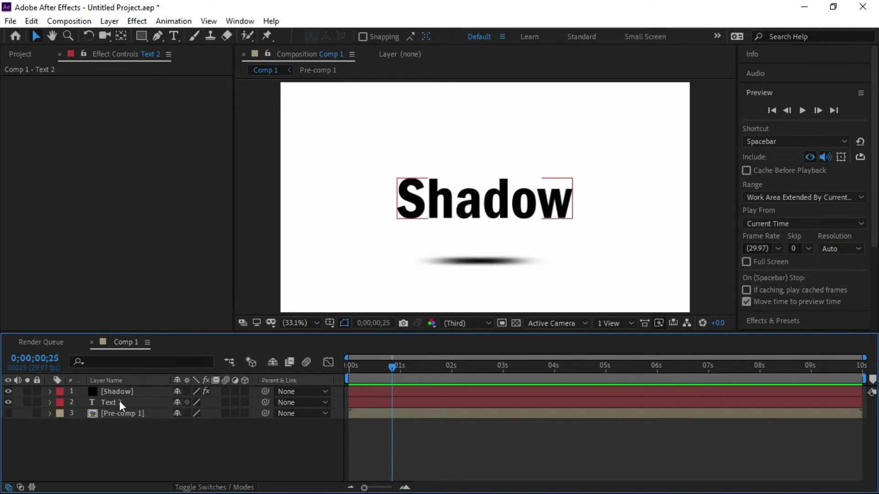
- Change the Text 2 wording to 'Motion' and nudge it slightly right in the viewer
click(120, 403)
double_click(119, 402)
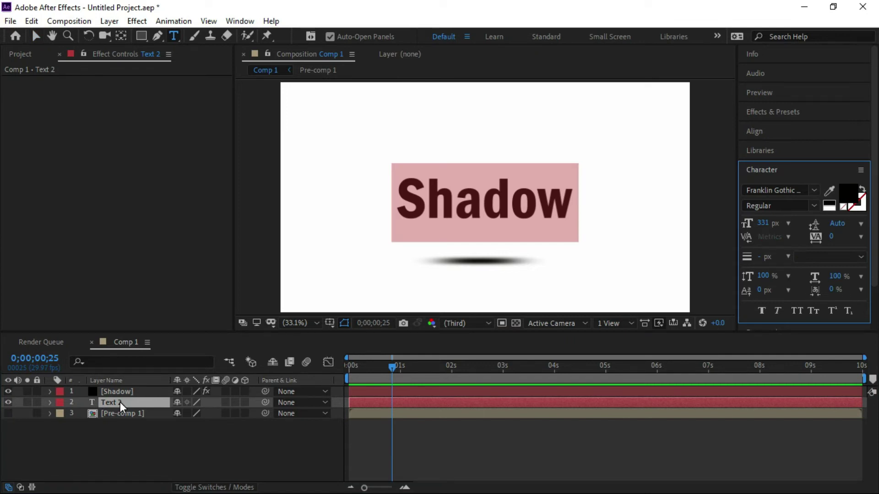
text(Motio)
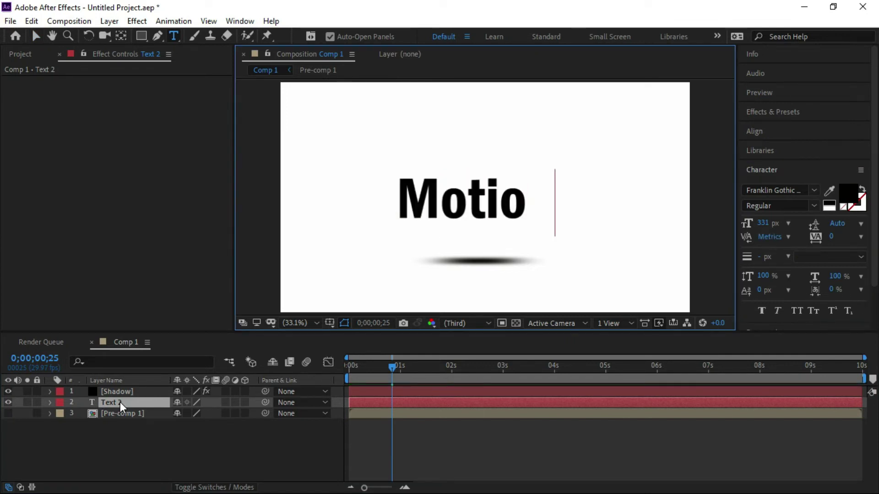
text(n)
click(133, 402)
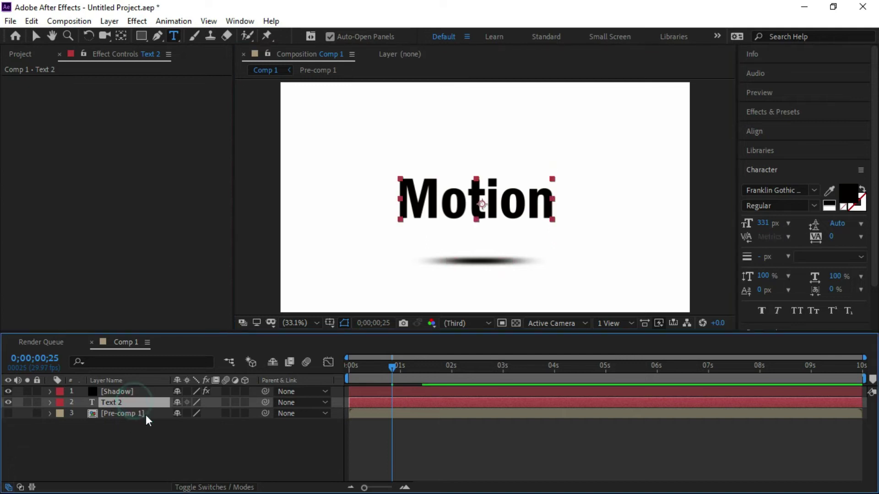
click(35, 37)
drag(476, 200, 480, 201)
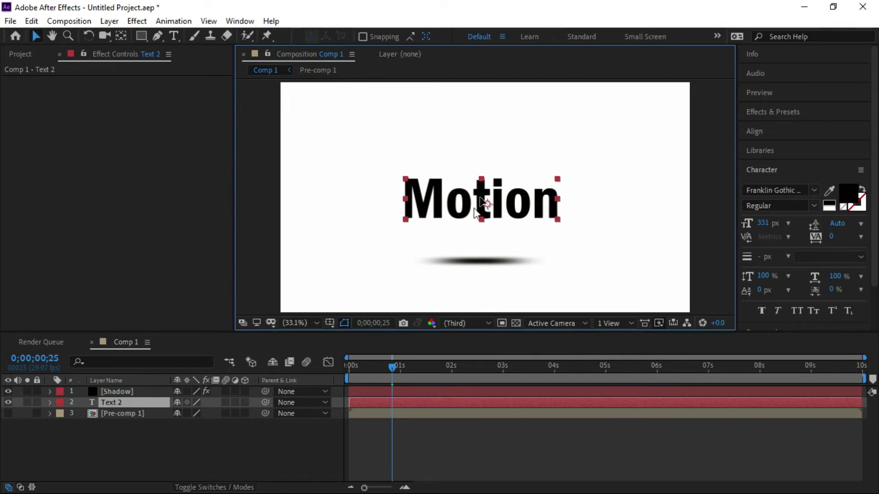
click(218, 432)
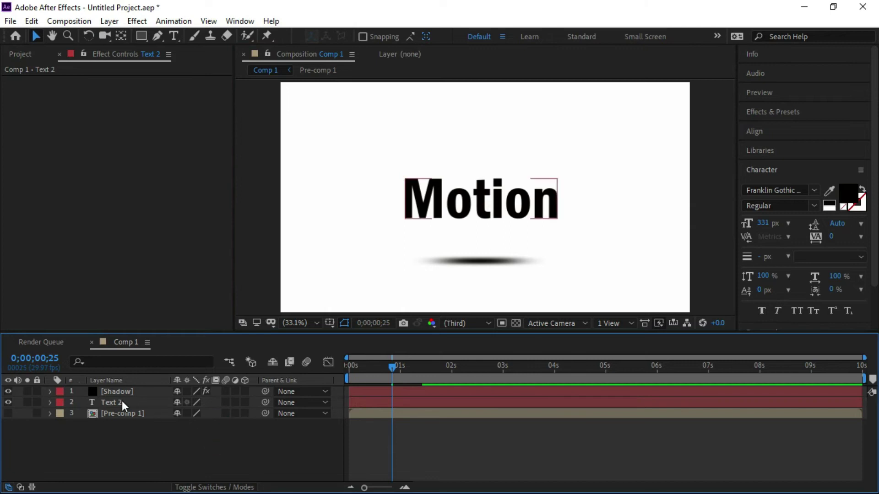
- Preview the animation from the first frame, then stop playback
click(764, 93)
click(802, 109)
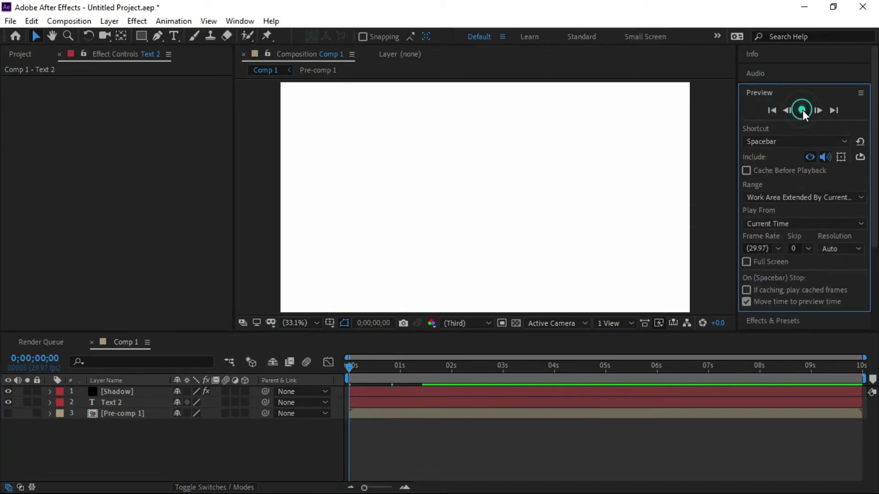
click(437, 368)
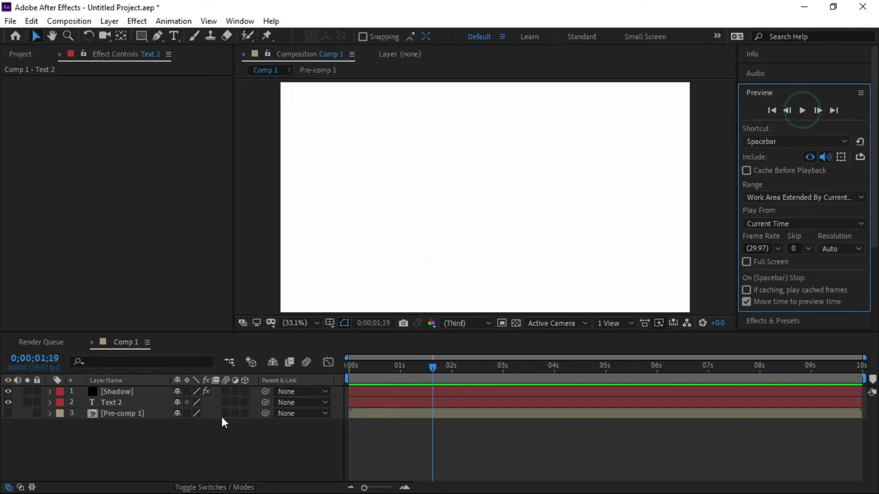
- Select the Shadow and Text 2 layers and choose Pre-compose
click(111, 402)
click(120, 392)
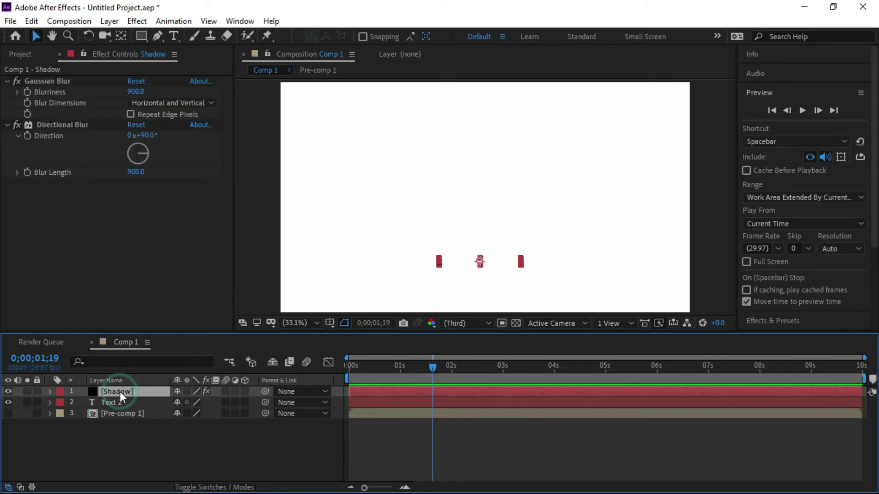
ctrl+click(120, 402)
right_click(123, 400)
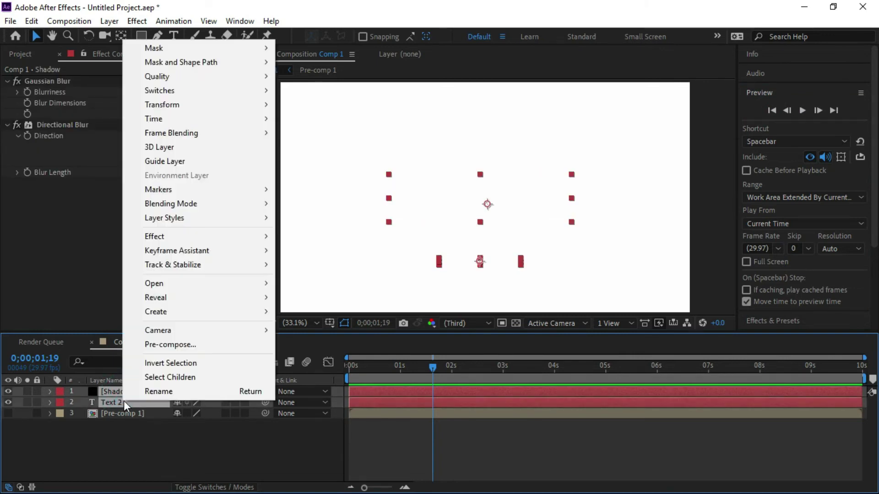
click(171, 345)
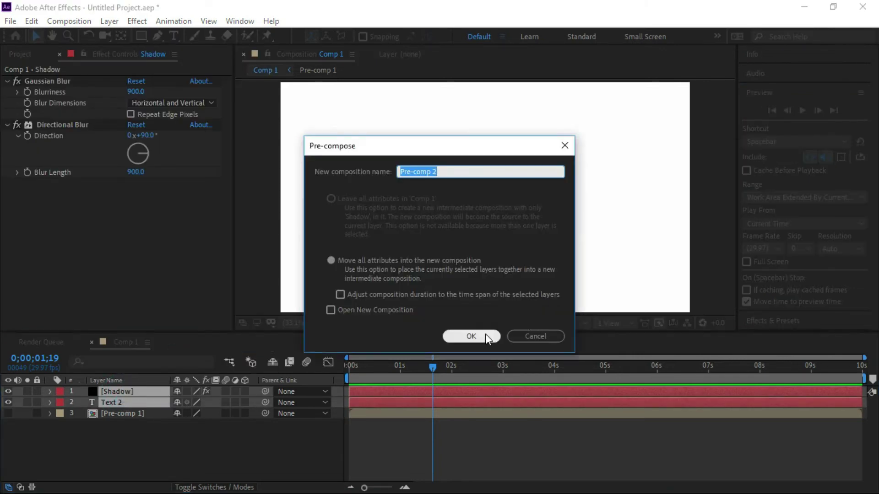
- Confirm Pre-comp 2, make Pre-comp 1 visible again, and select Pre-comp 1
click(483, 335)
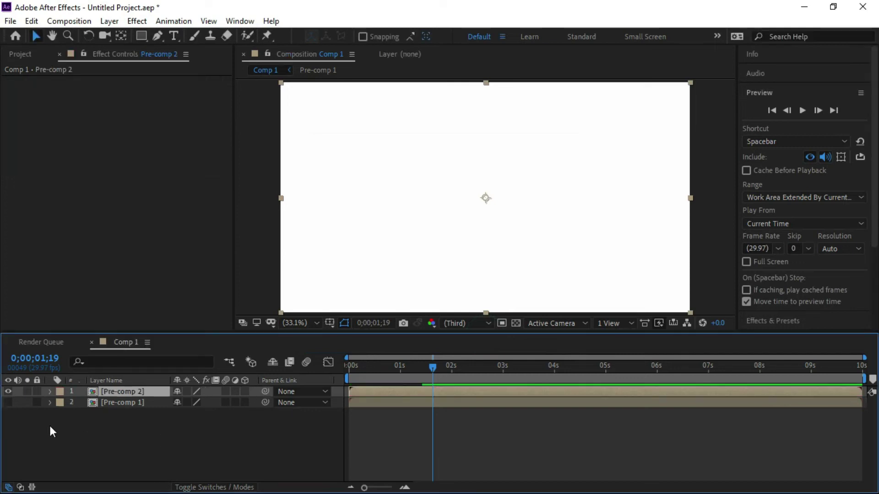
click(9, 402)
drag(422, 369, 400, 366)
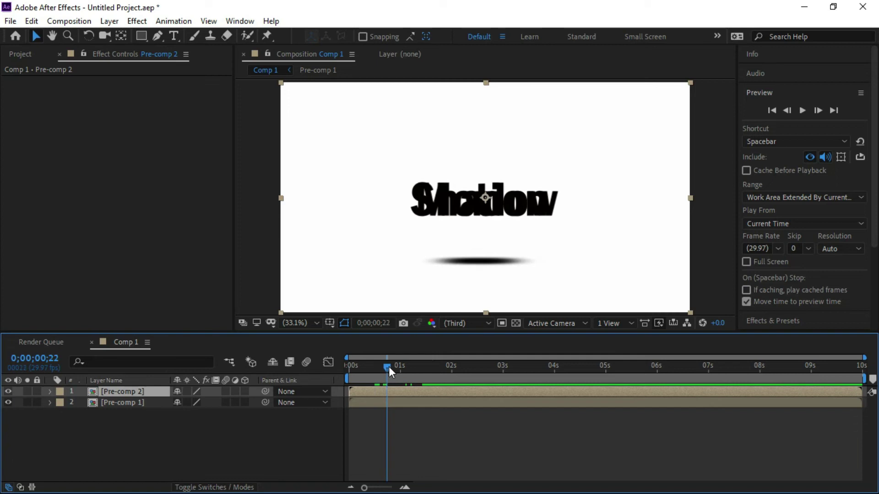
click(149, 414)
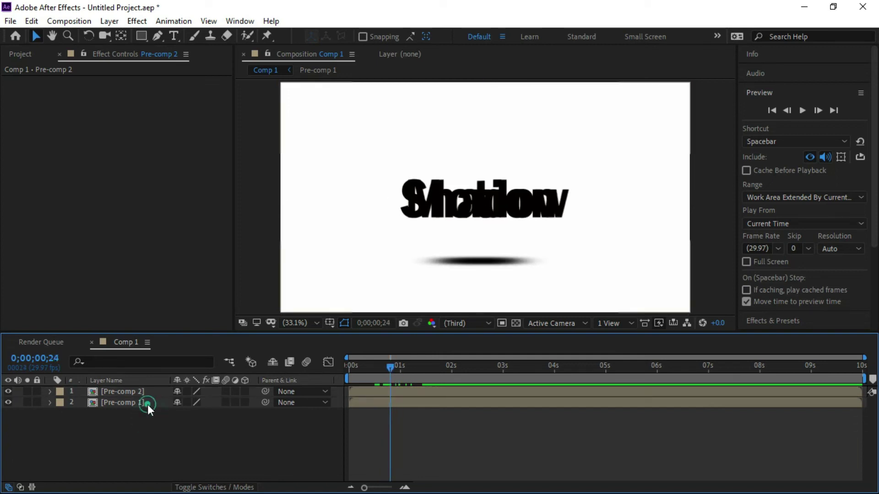
click(147, 404)
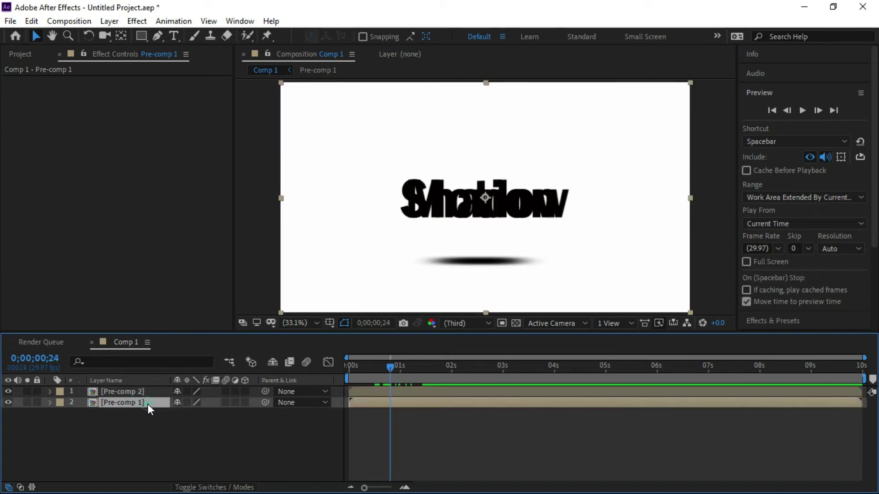
double_click(148, 404)
click(142, 404)
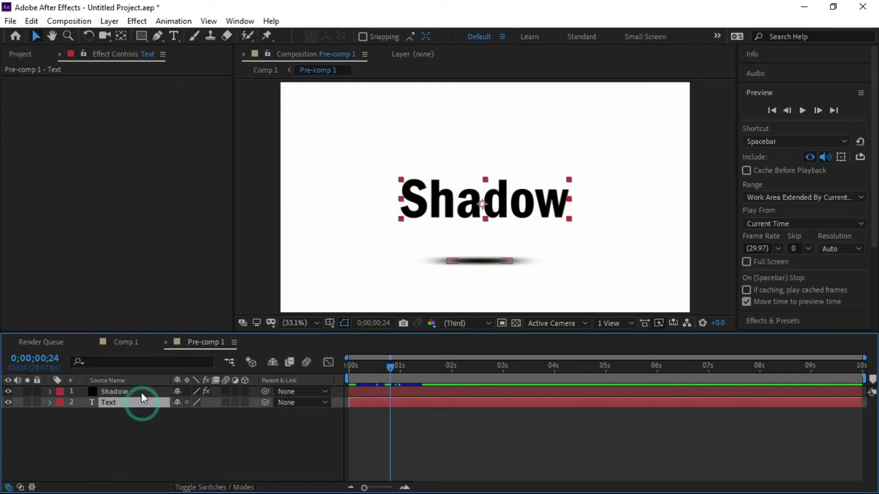
shift+click(141, 391)
key(u)
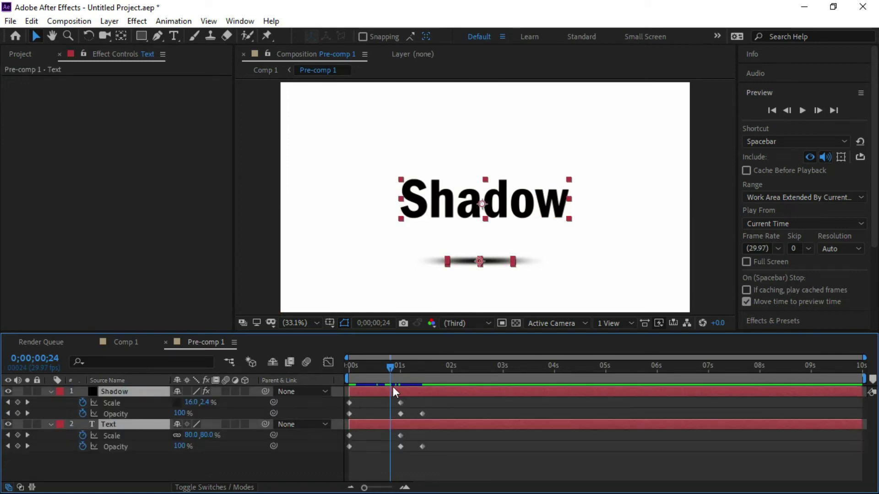
drag(391, 367, 423, 373)
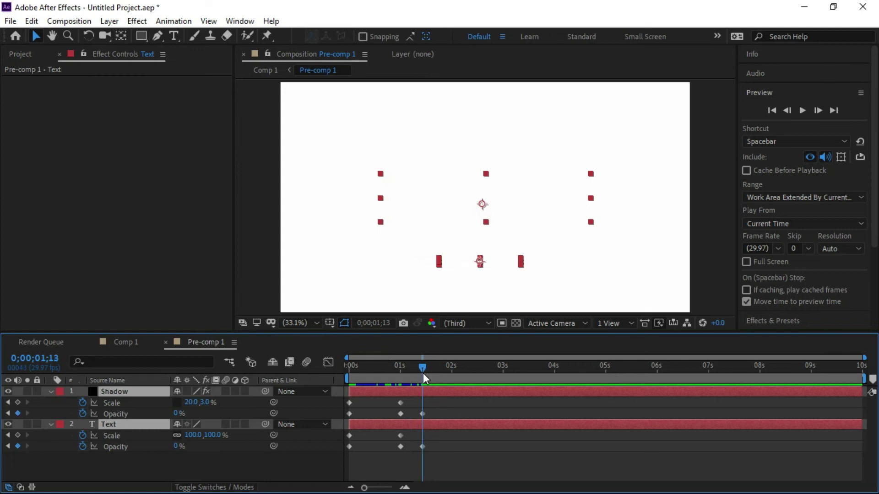
click(51, 391)
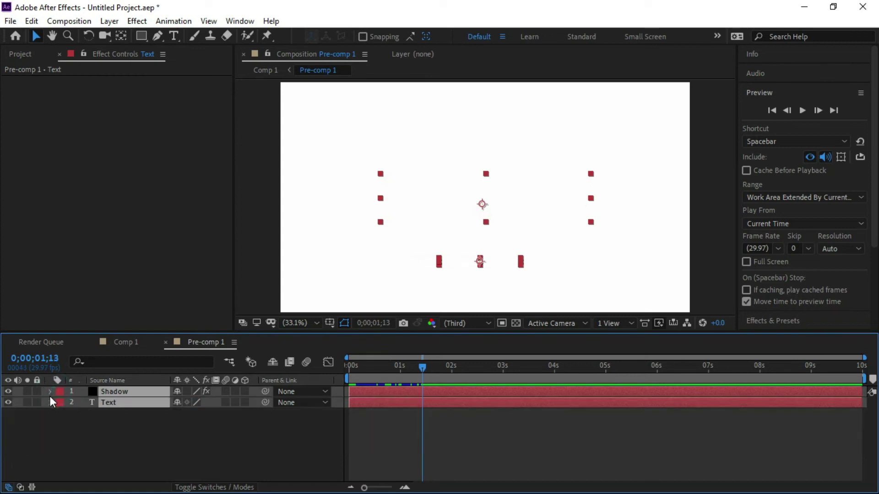
click(131, 342)
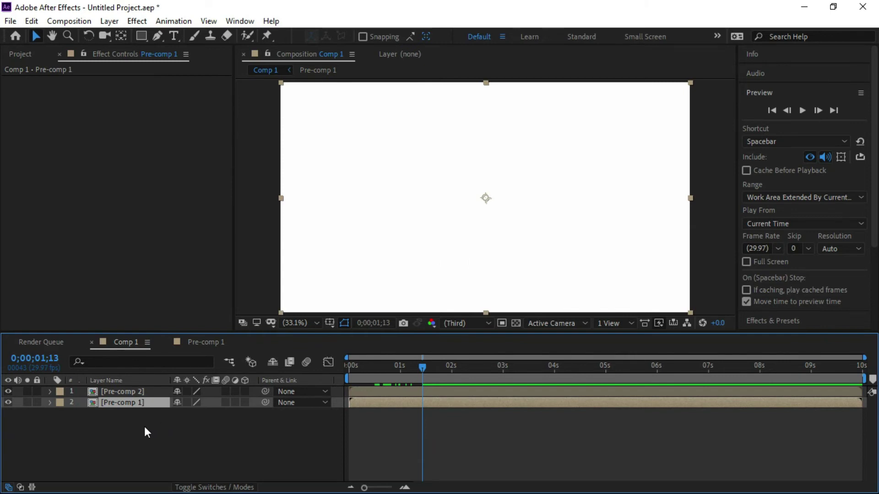
- Move Pre-comp 2's in-point to 0;00;01;13, then return the playhead to the start
click(125, 392)
mouse_move(349, 390)
mouse_down()
mouse_move(365, 392)
mouse_move(349, 390)
mouse_up()
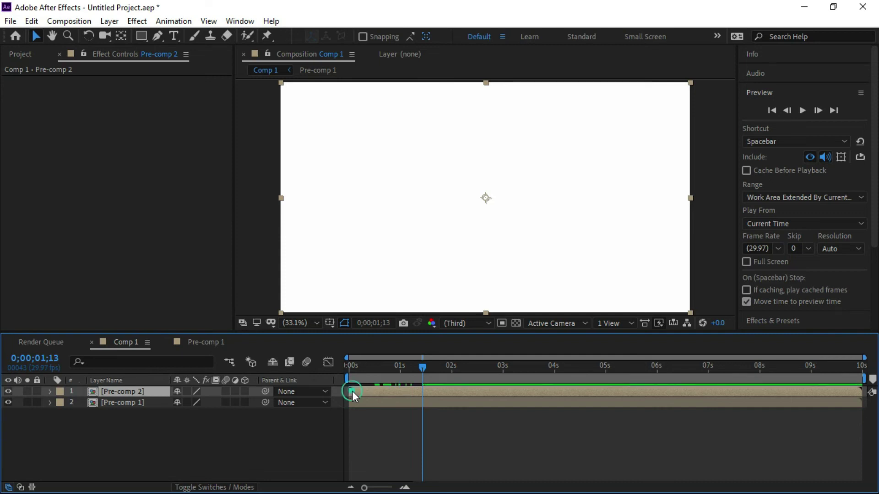
drag(351, 391, 428, 396)
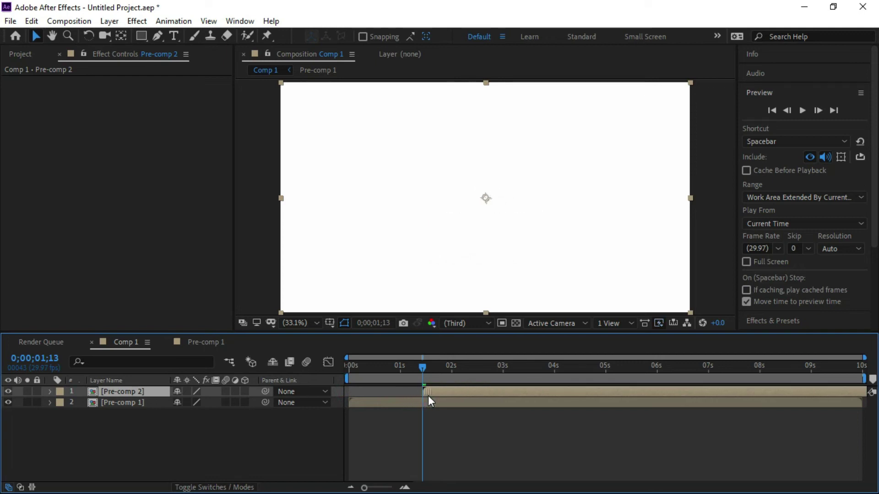
mouse_move(422, 370)
mouse_down()
mouse_move(350, 374)
mouse_move(447, 375)
mouse_move(350, 380)
mouse_up()
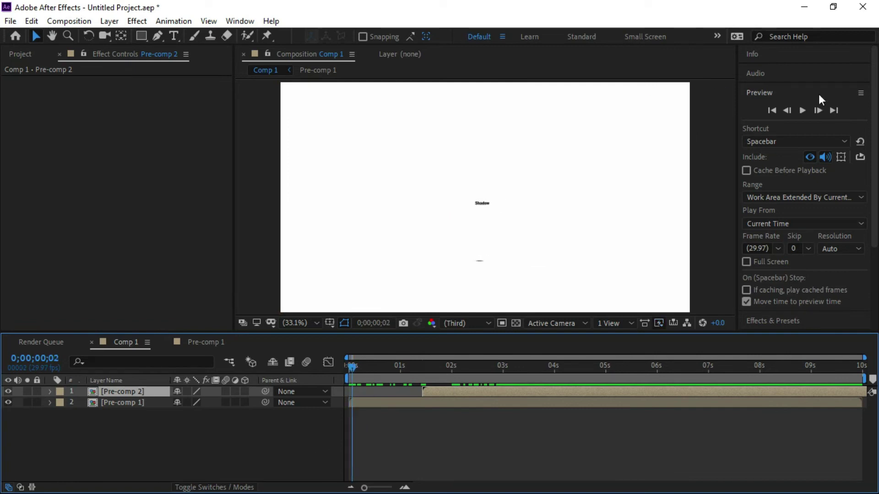
- Preview the animation from the first frame, then stop playback
click(772, 111)
click(804, 110)
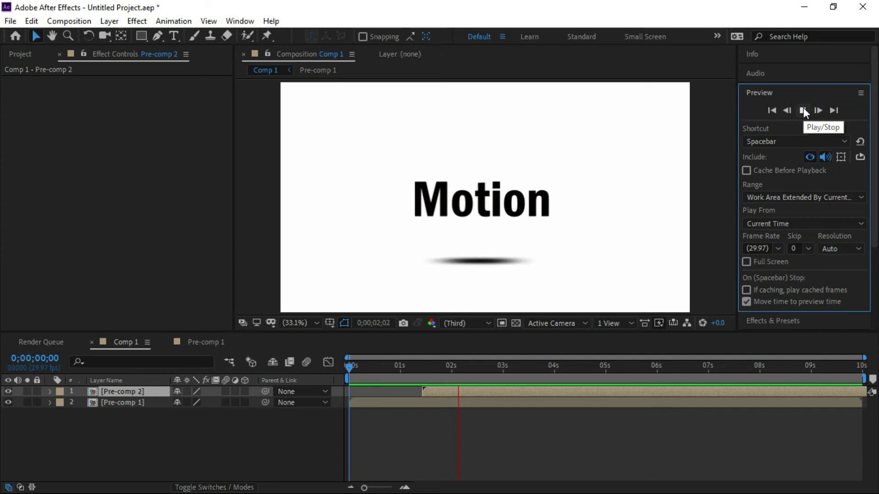
click(803, 110)
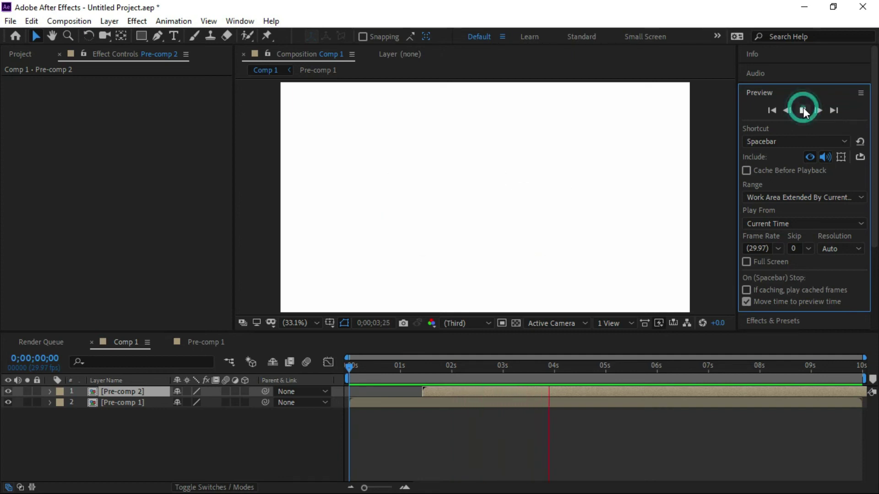
- End the work area at about 4 seconds and preview Shadow then Motion in sequence
drag(850, 380, 562, 385)
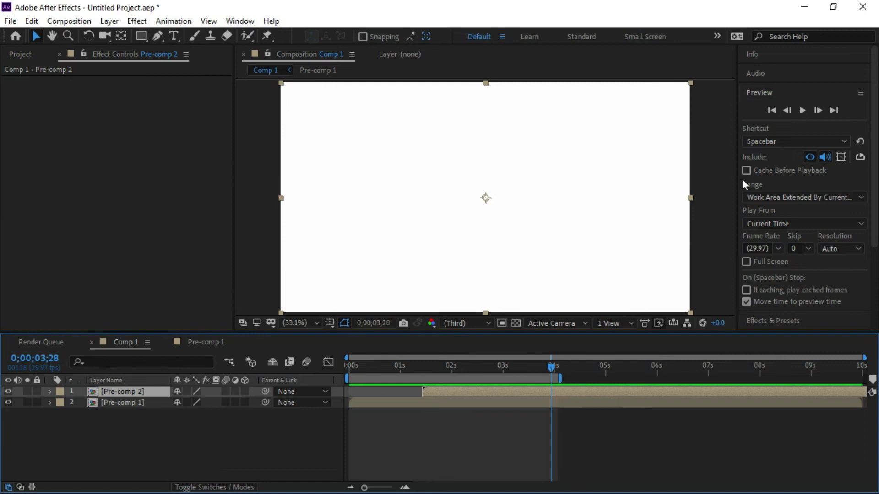
click(775, 111)
click(802, 111)
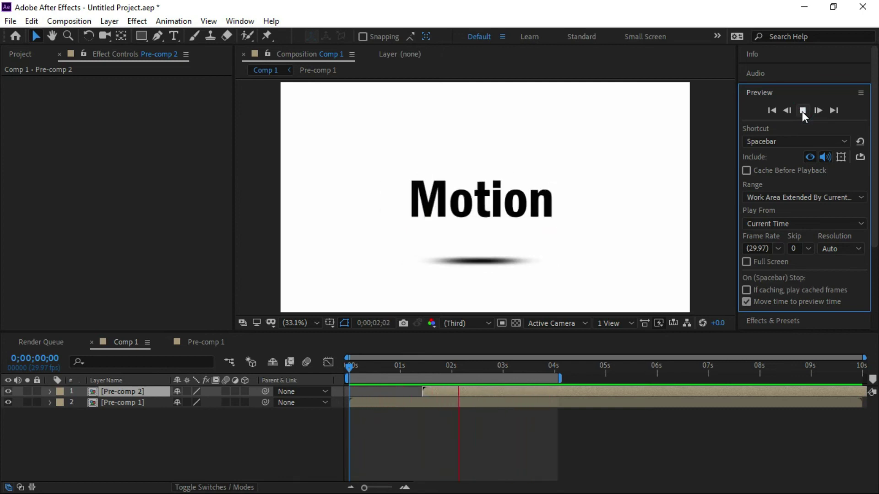
click(802, 111)
click(772, 111)
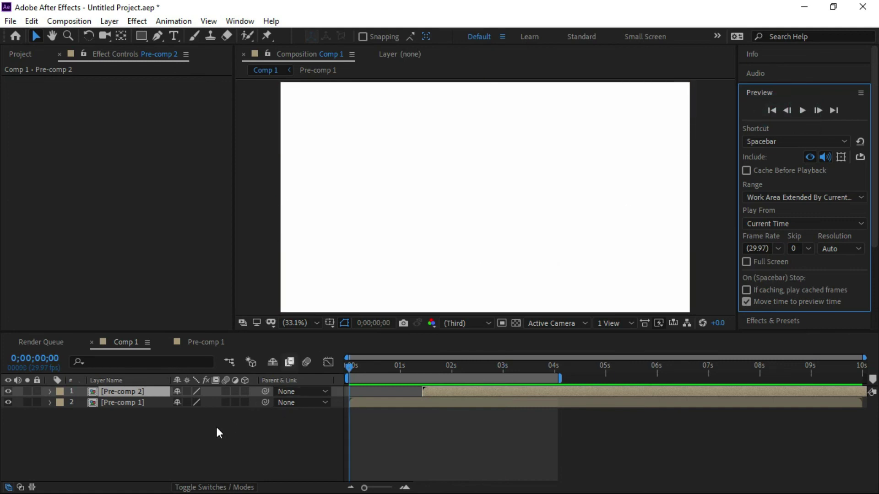
click(216, 430)
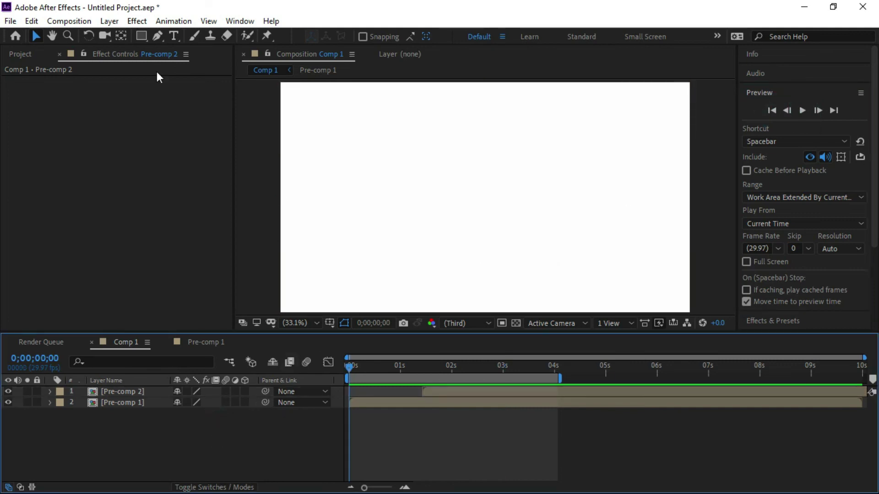
- Create a near-white full-frame solid layer, Pale Red Solid 1, at the top of Comp 1
click(115, 23)
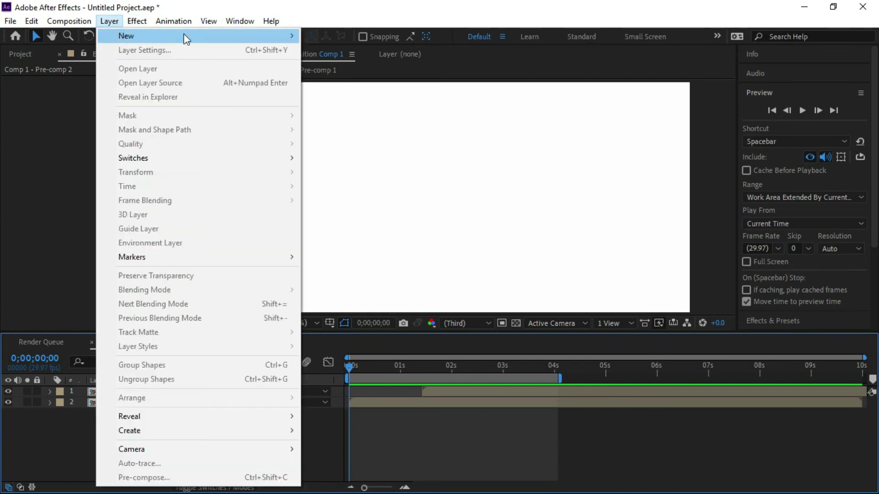
mouse_move(184, 35)
click(349, 52)
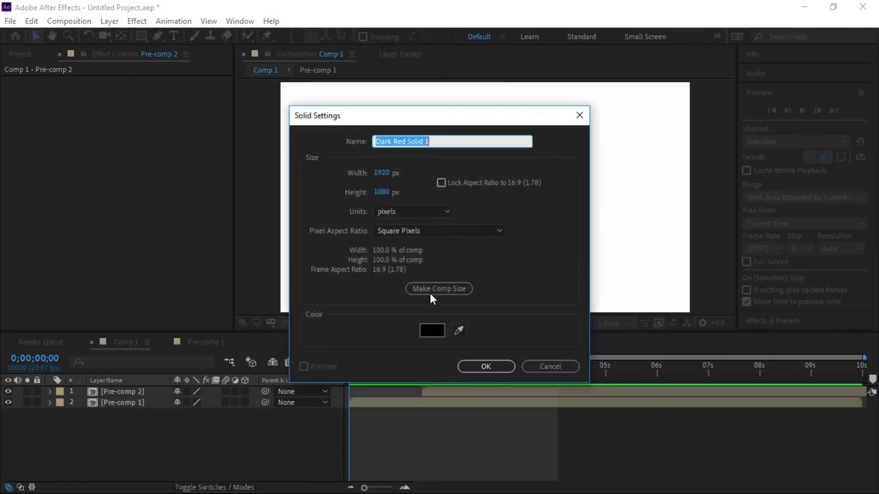
click(438, 333)
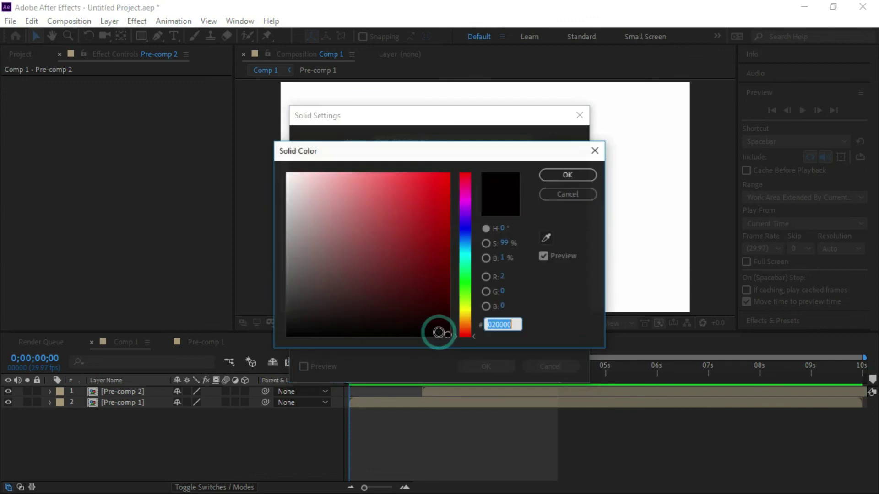
click(286, 174)
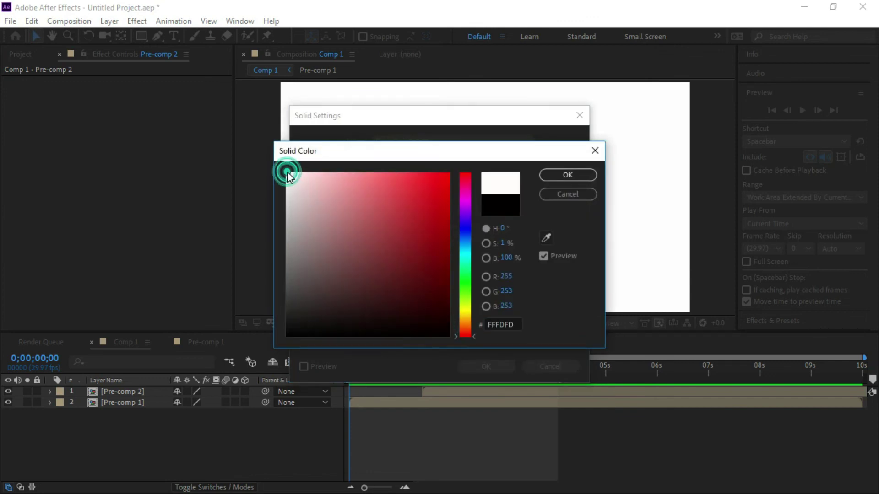
click(568, 175)
click(499, 364)
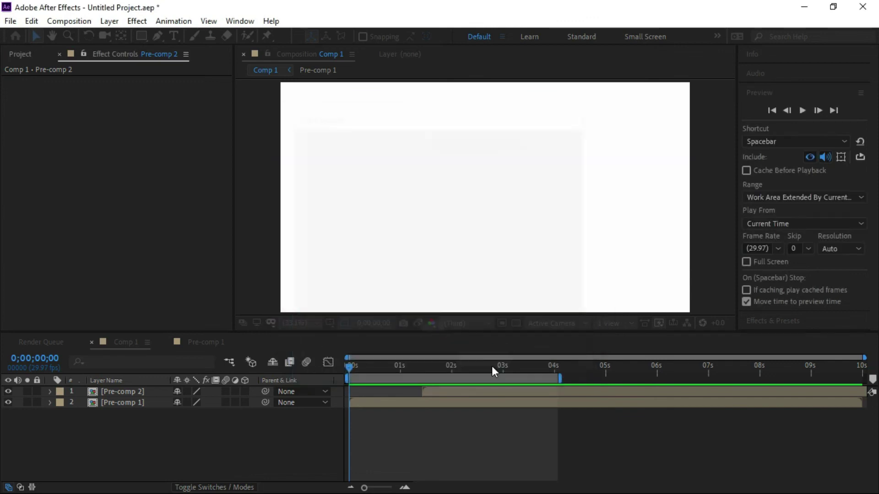
click(468, 367)
- Move the white solid beneath both pre-comps and rename it Bg
drag(469, 367, 475, 368)
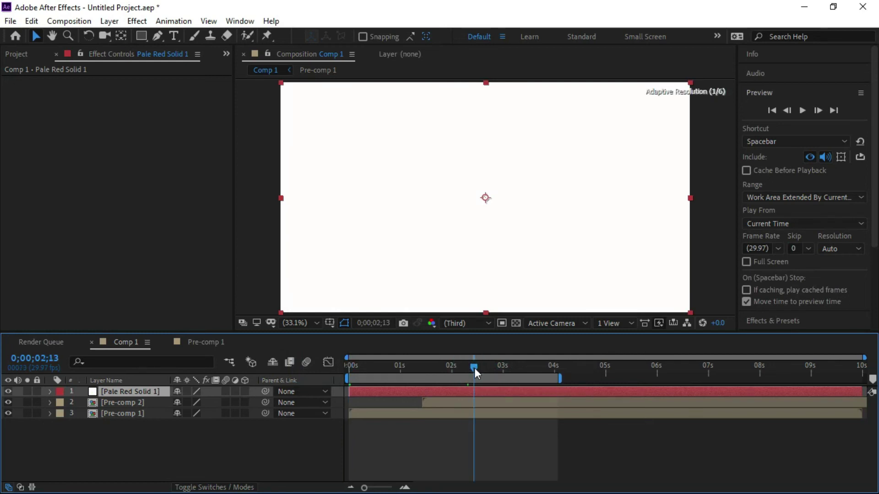
drag(159, 389, 158, 419)
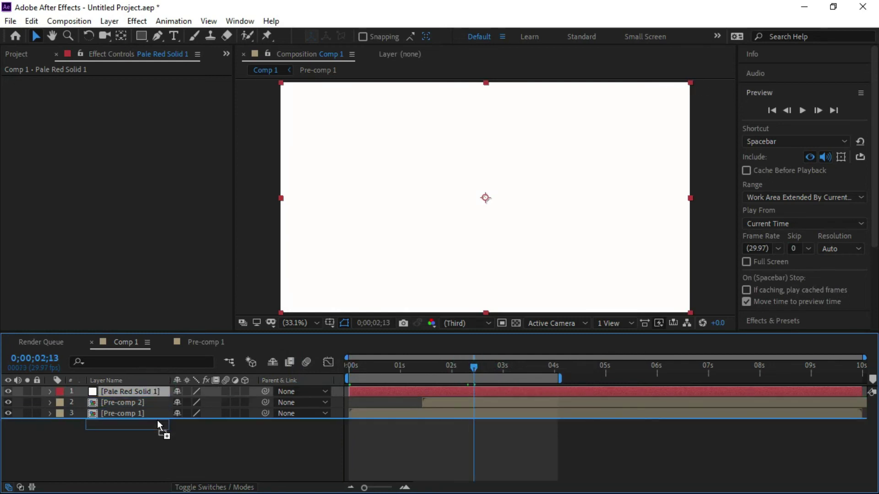
right_click(157, 416)
click(188, 407)
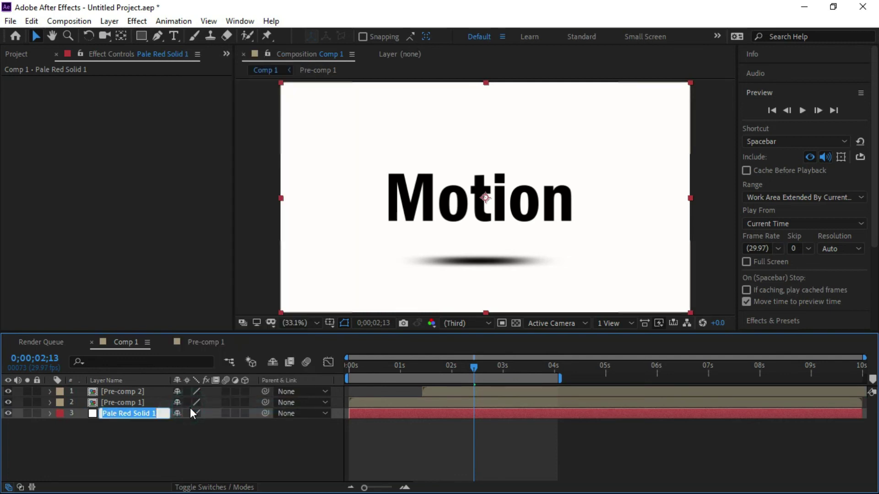
text(Bg)
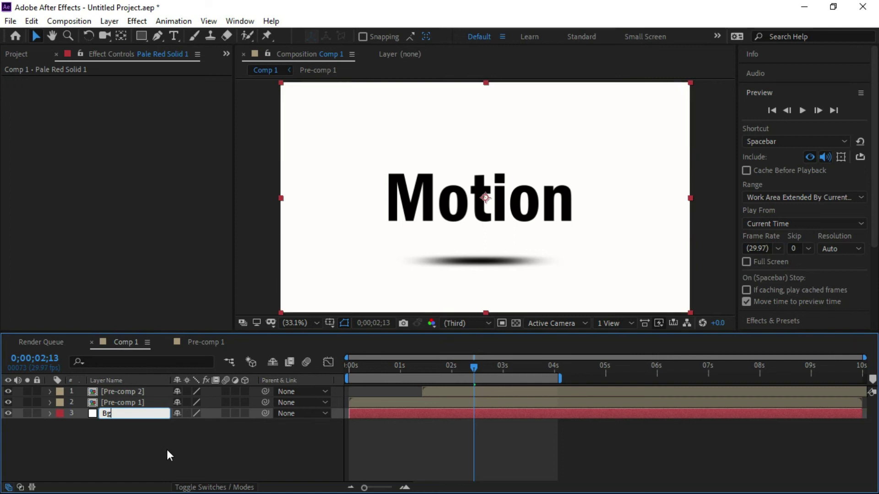
click(165, 449)
click(142, 414)
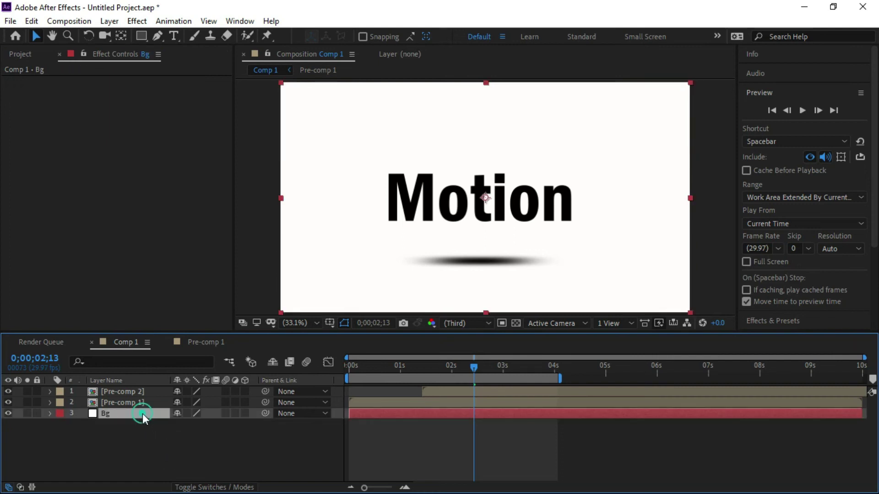
click(234, 18)
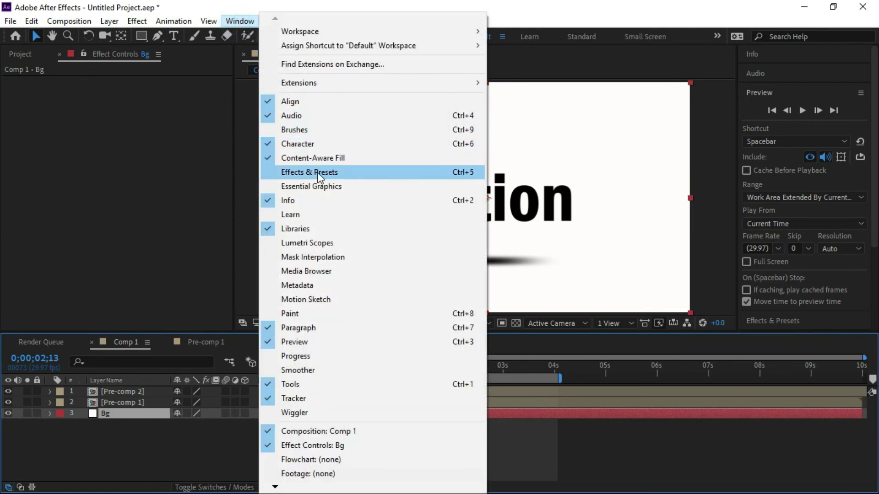
- Apply the Gradient Ramp effect to Bg by searching 'ramp' in Effects & Presets
click(319, 173)
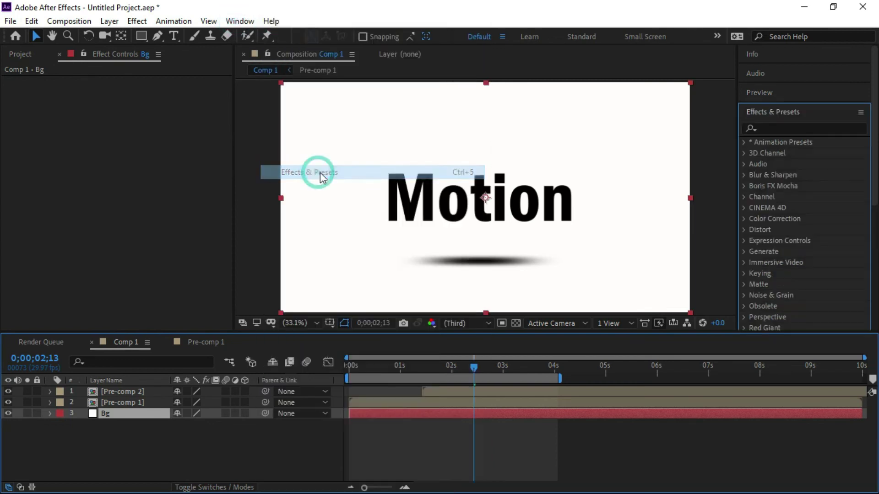
click(769, 127)
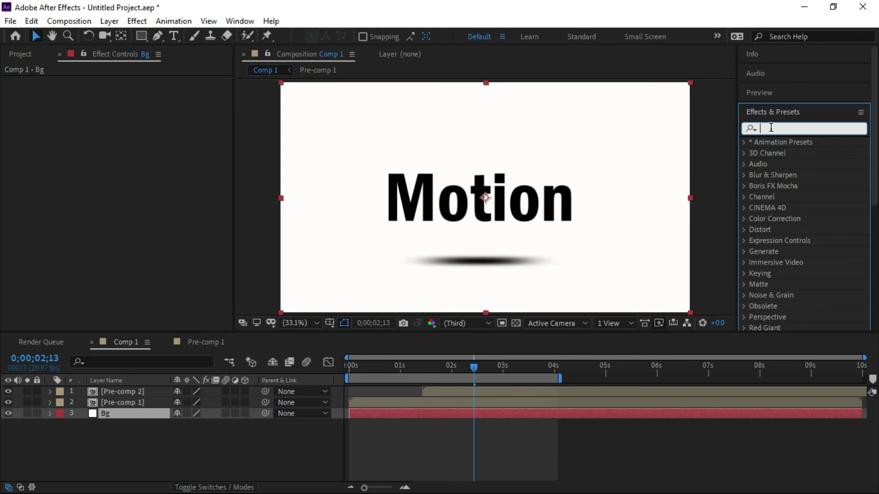
text(r)
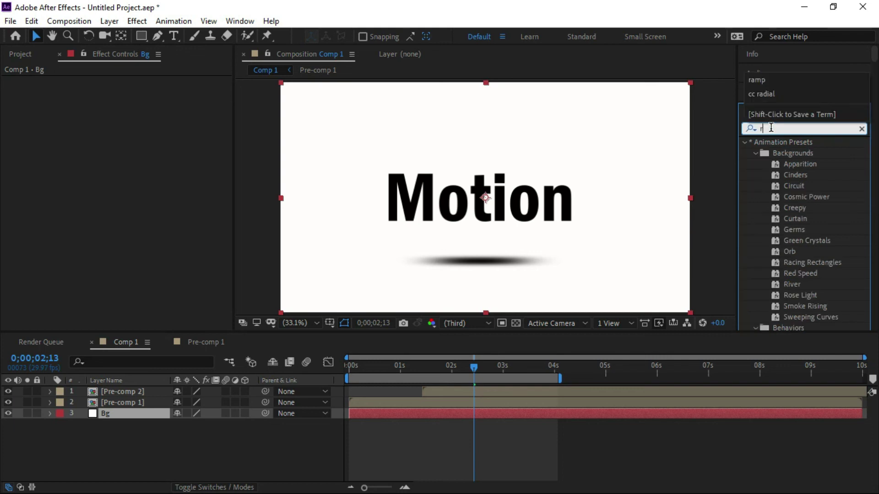
text(amp)
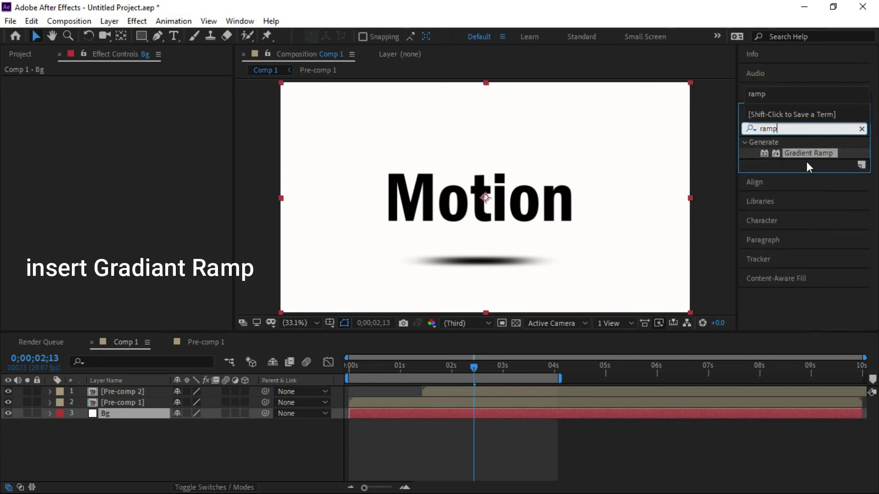
double_click(806, 154)
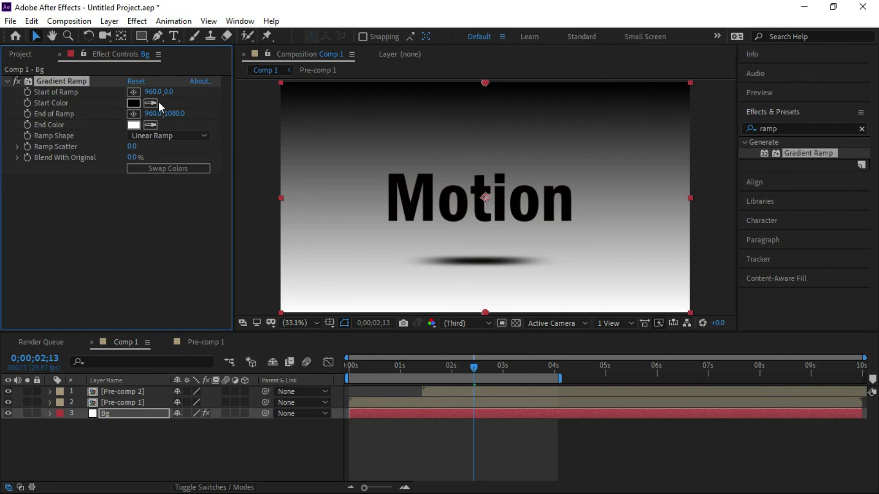
- Make Bg's Gradient Ramp radial, with the start point centred at 960,540
click(174, 136)
click(177, 165)
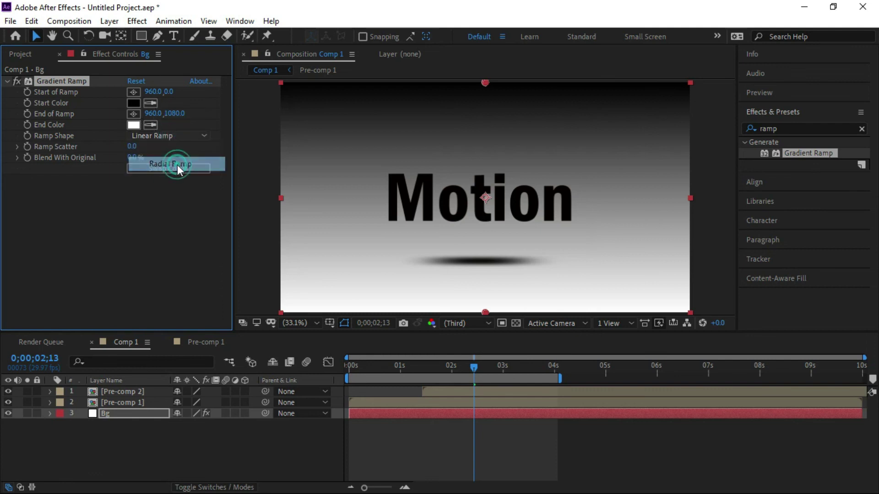
drag(485, 83, 485, 198)
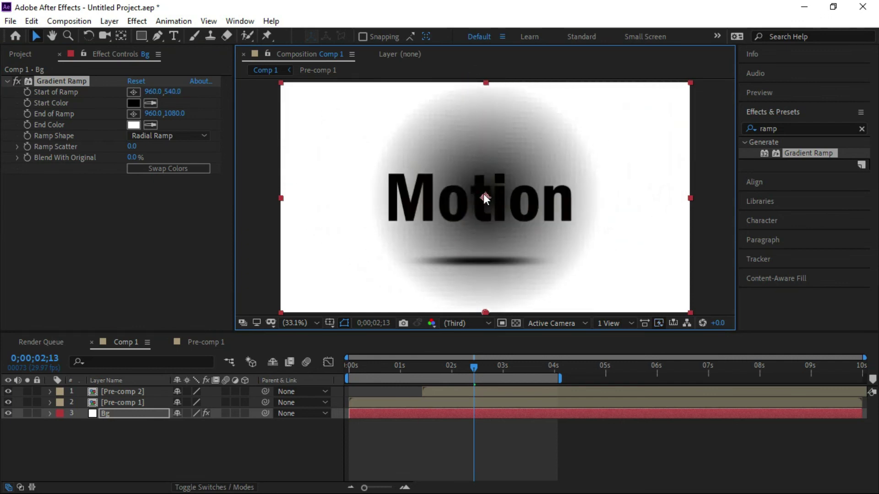
- Set the ramp's start colour to white and end colour to pink-magenta D06AC8
click(134, 104)
click(286, 172)
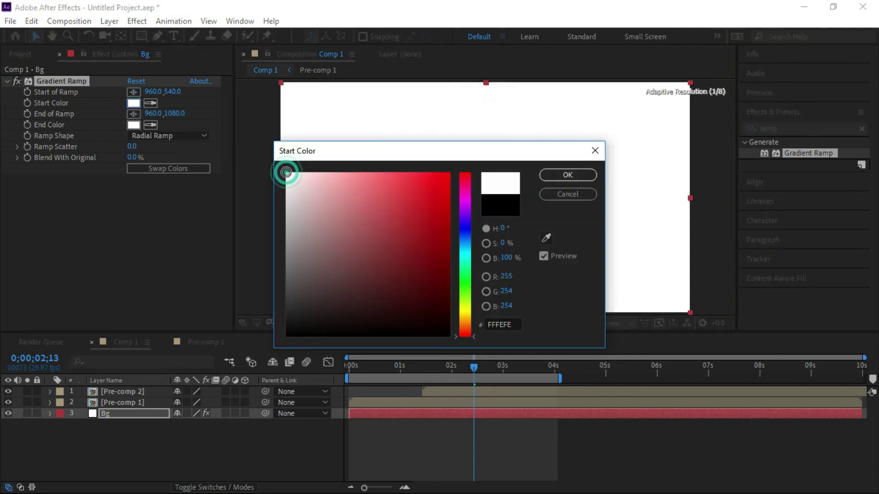
click(570, 177)
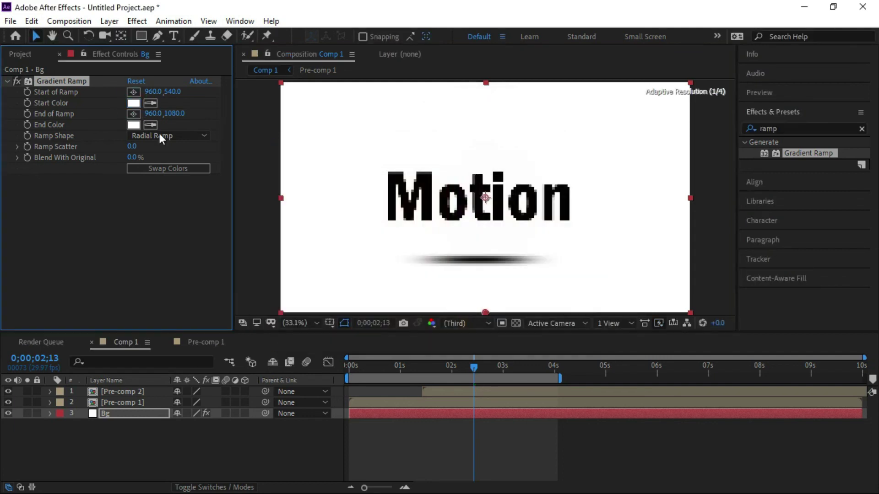
click(133, 125)
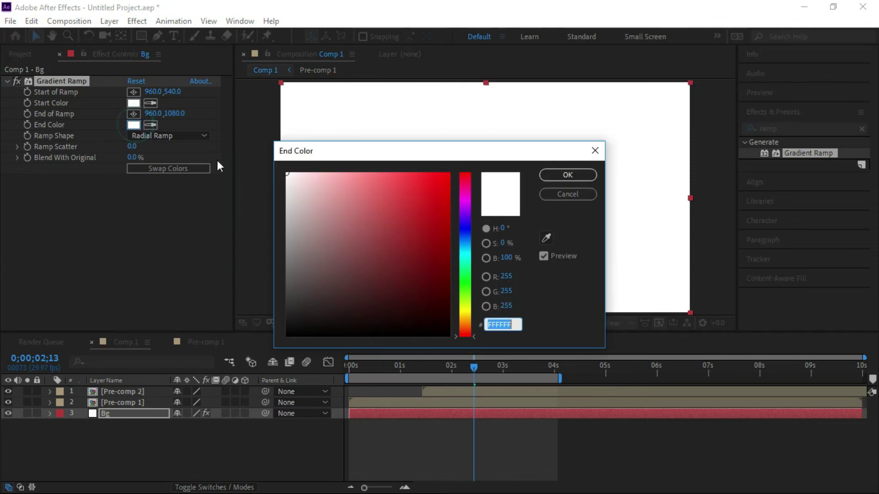
click(465, 197)
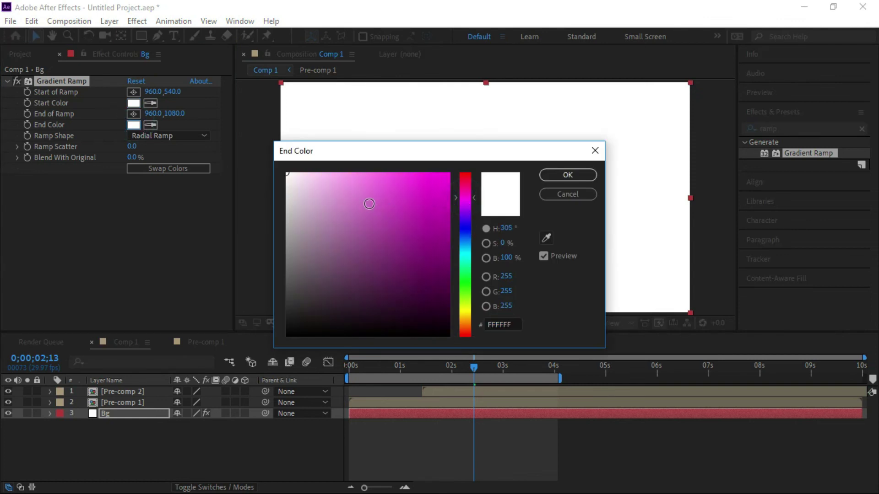
click(366, 202)
click(561, 176)
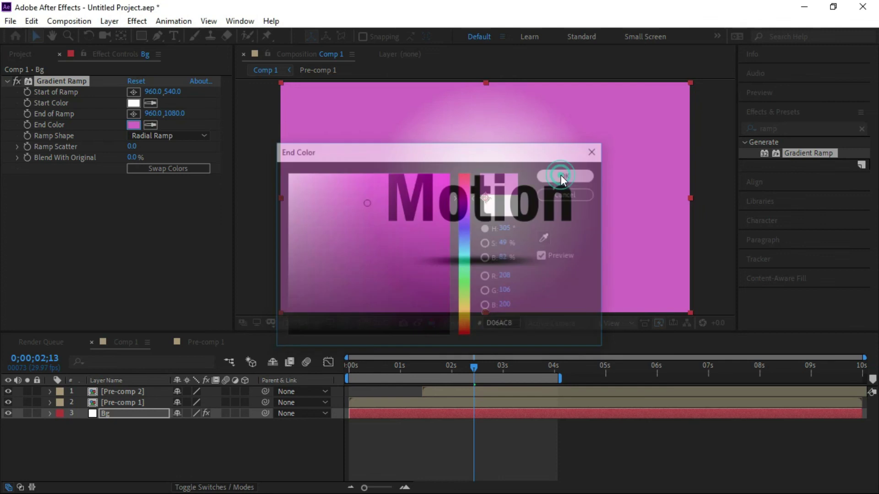
click(293, 437)
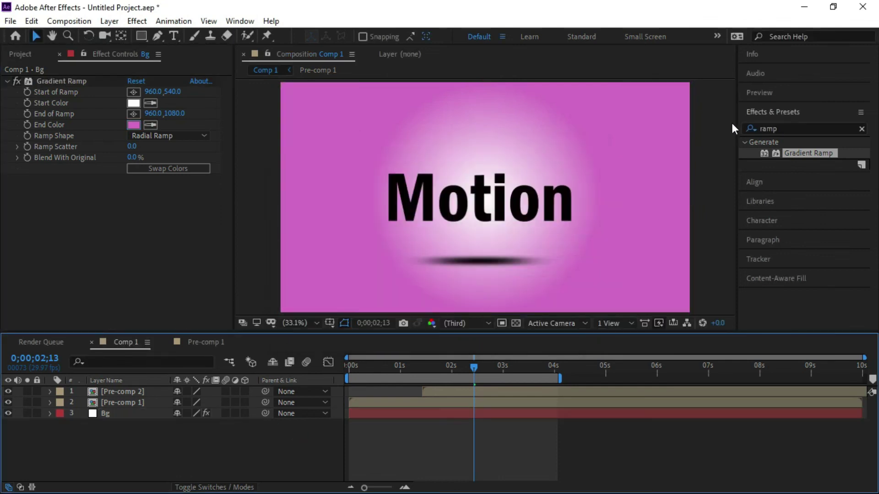
- Play a preview of Comp 1 from its first frame
click(758, 93)
click(776, 109)
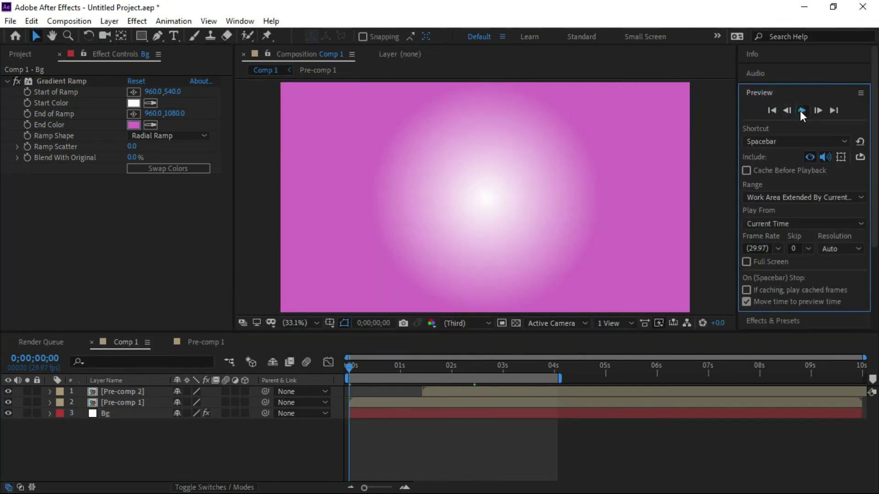
click(801, 111)
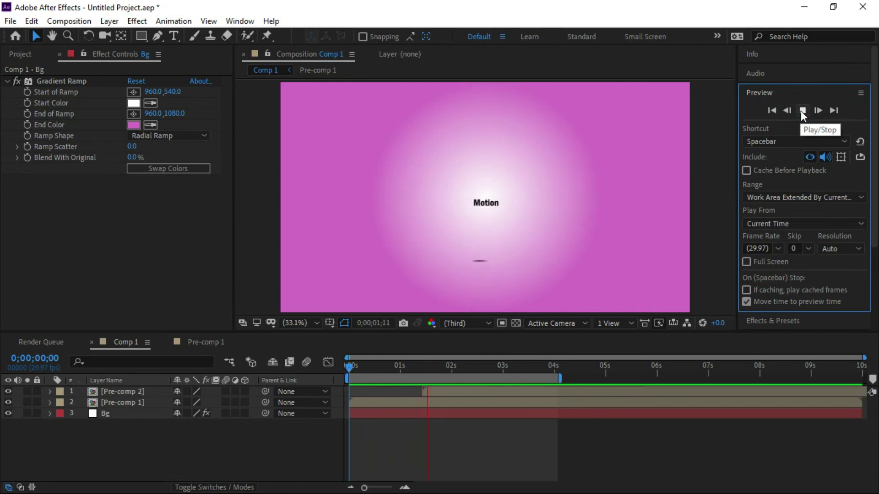